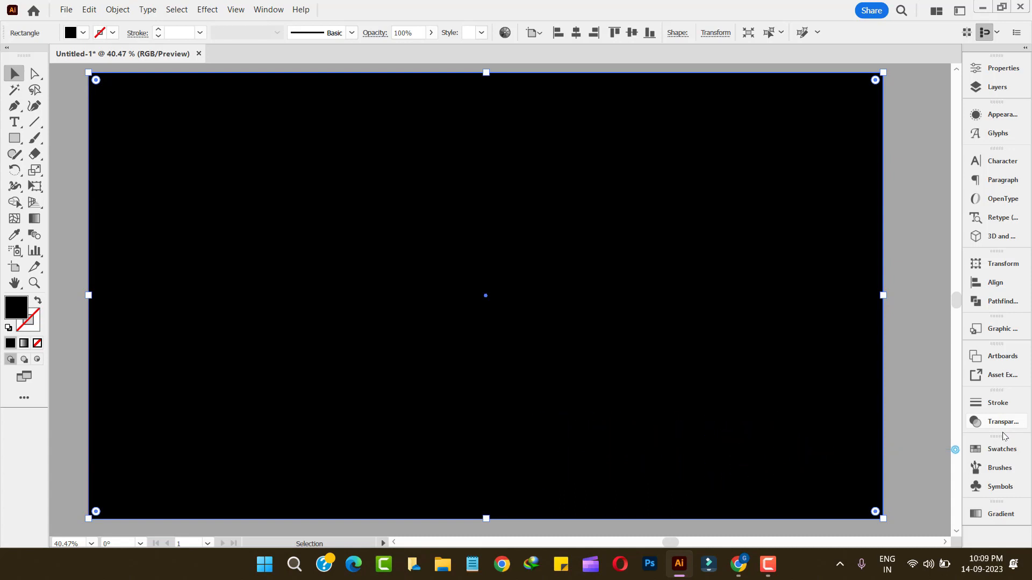
- Fill the background rectangle with the lightest grey swatch from the greys colour group
click(1000, 449)
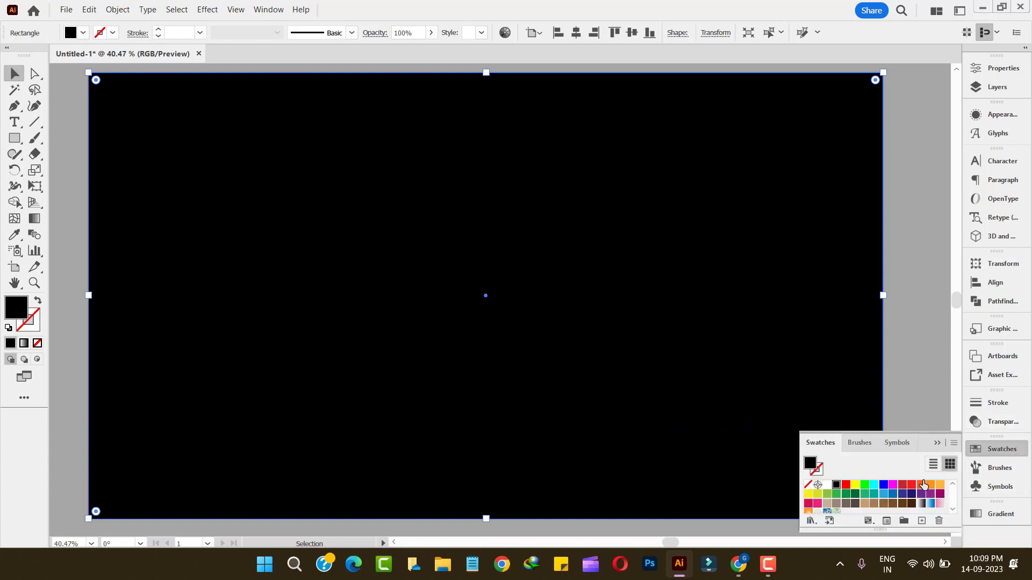
scroll(916, 507, down, 2)
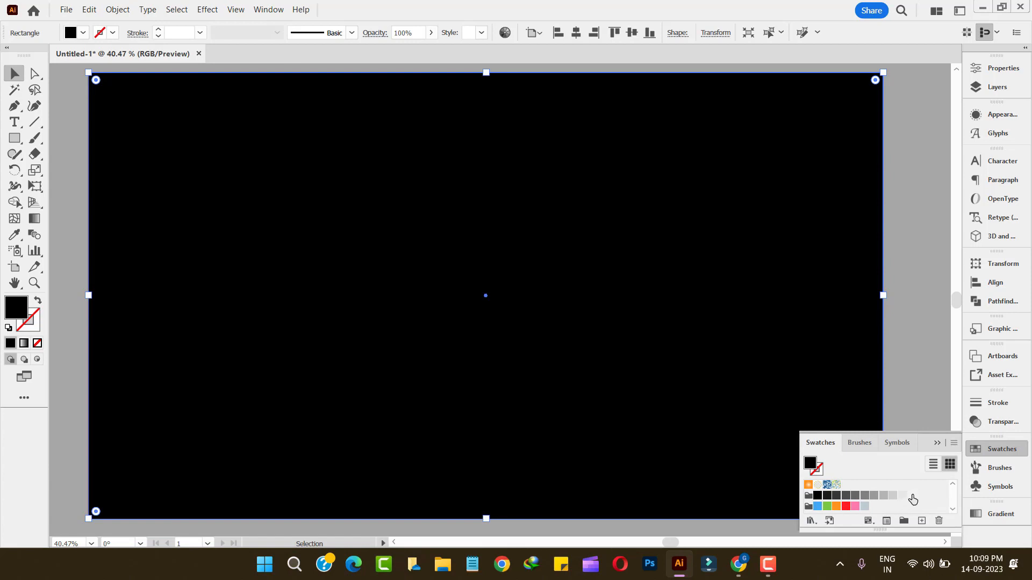
click(912, 496)
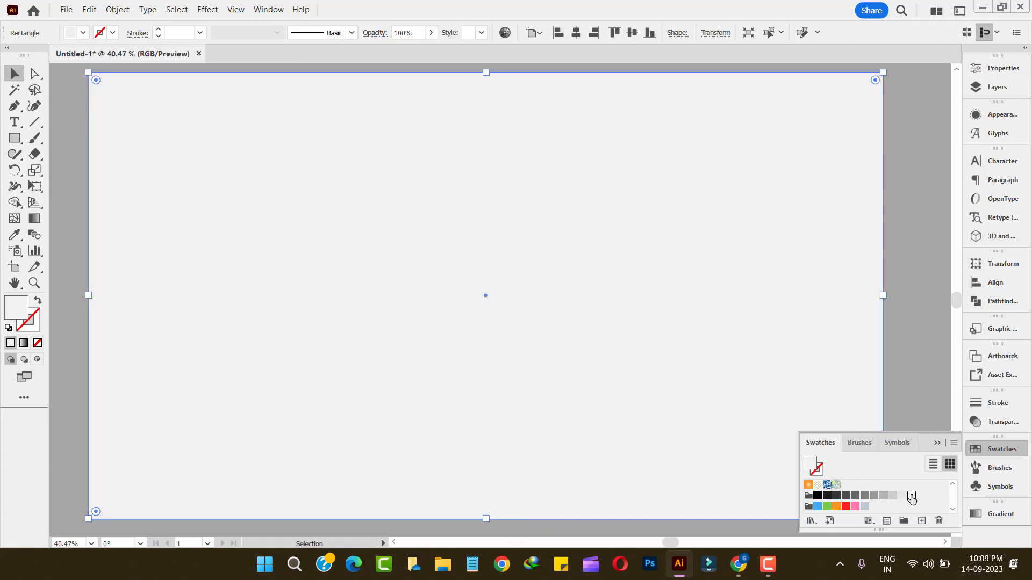
click(997, 450)
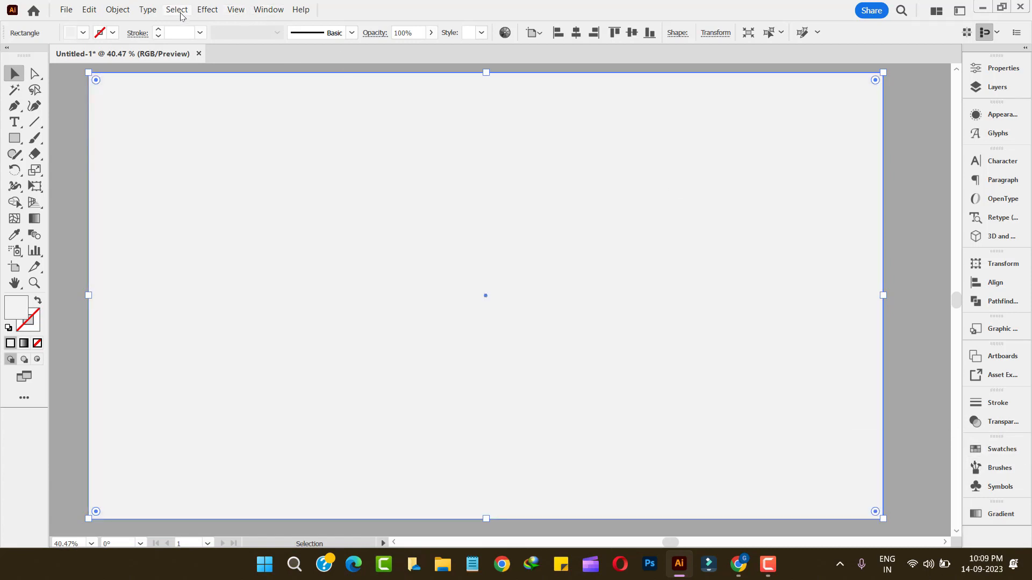
- Apply the Rough Pastels effect from the Effect Gallery to the background rectangle, then deselect it
click(207, 10)
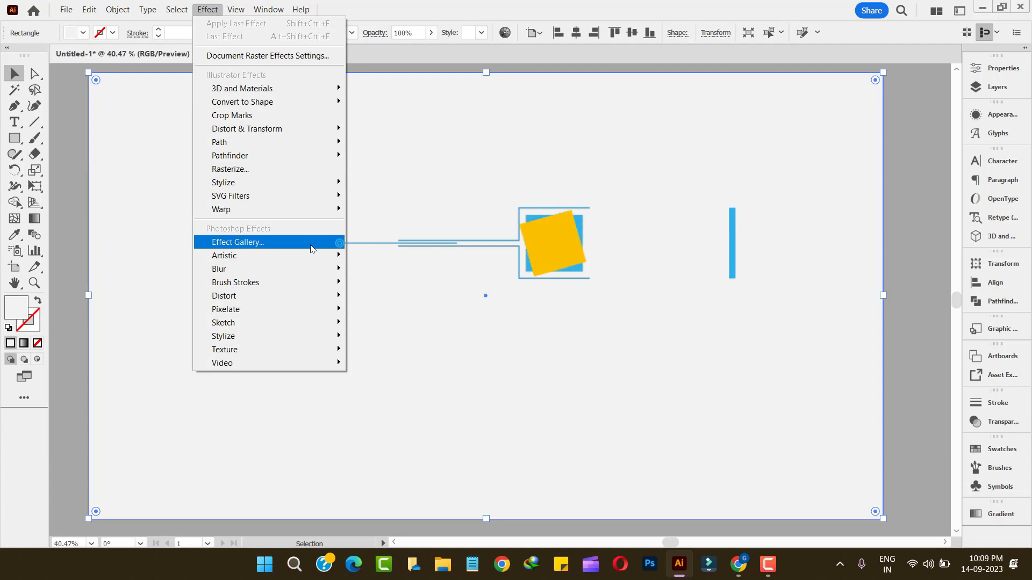
click(311, 245)
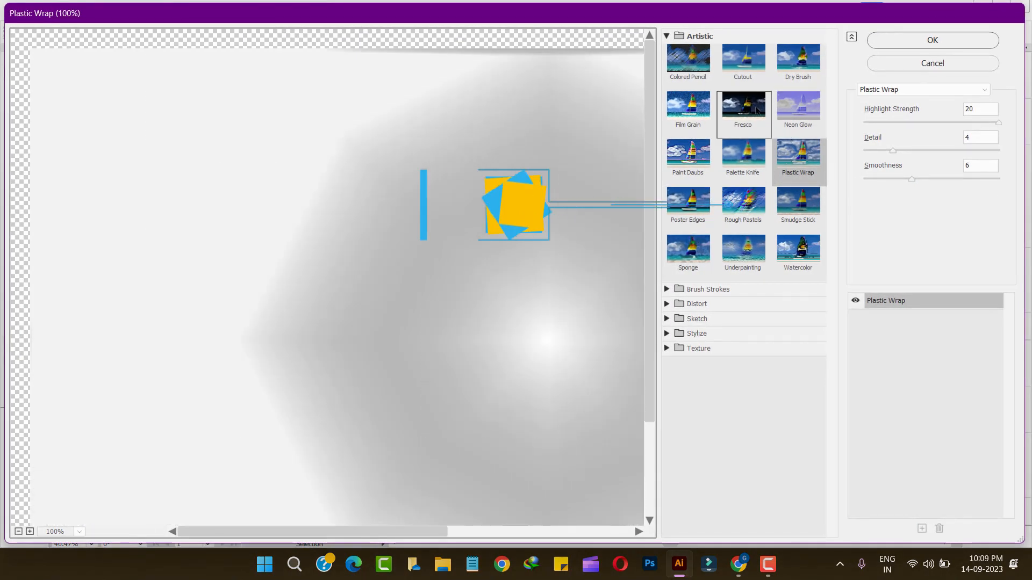
click(744, 206)
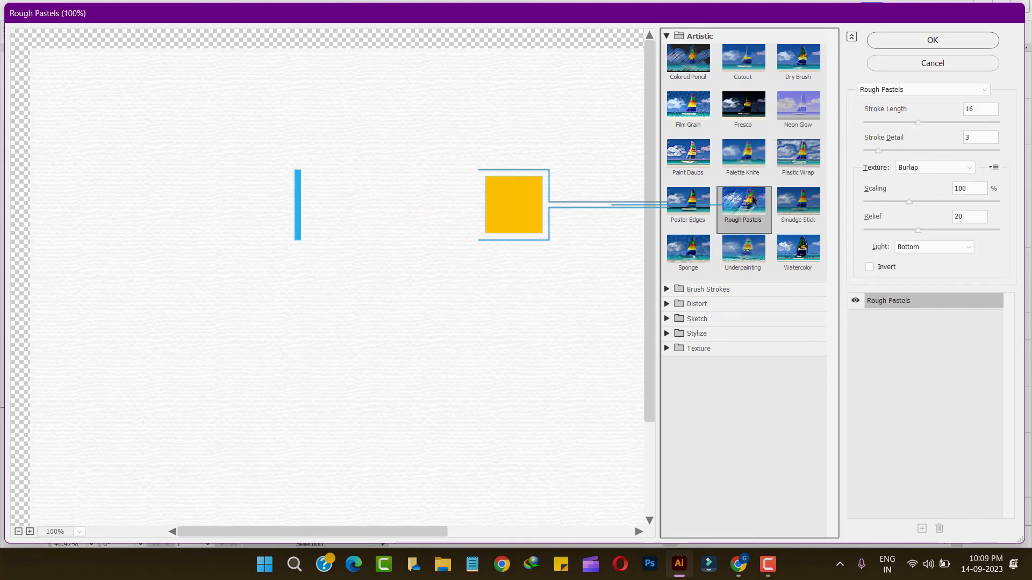
click(904, 38)
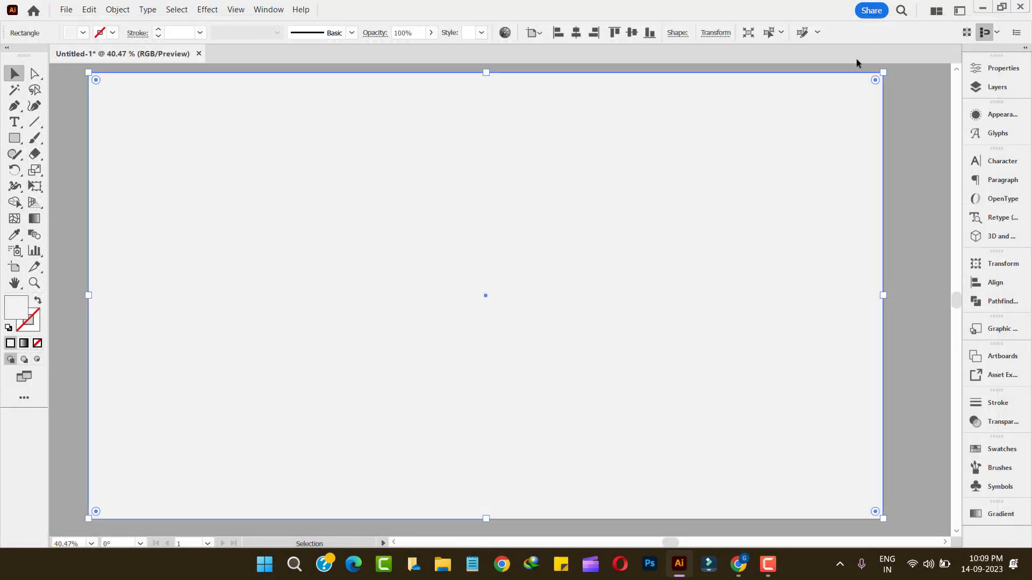
click(928, 204)
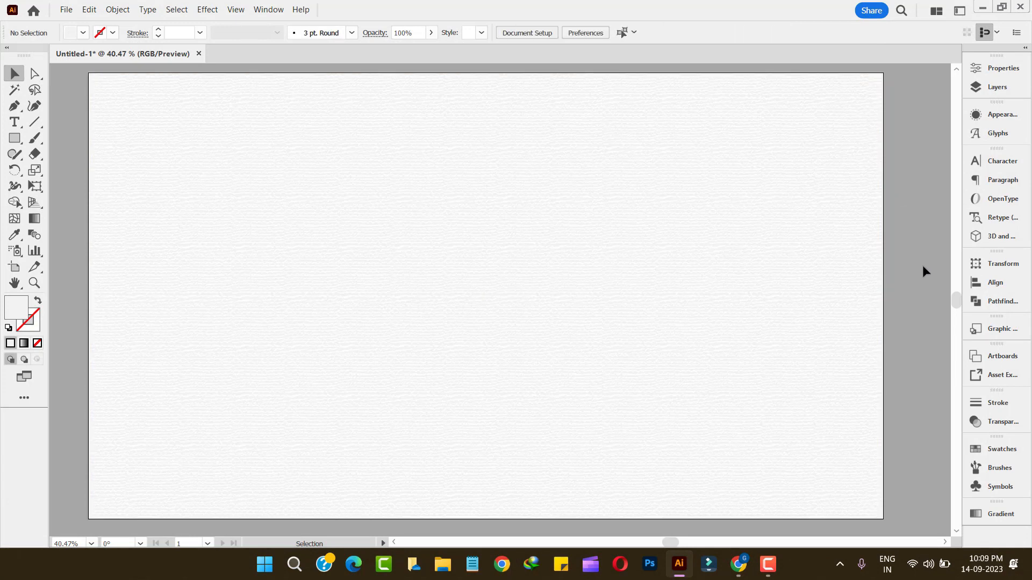
- Select the textured background rectangle and lock it
click(767, 249)
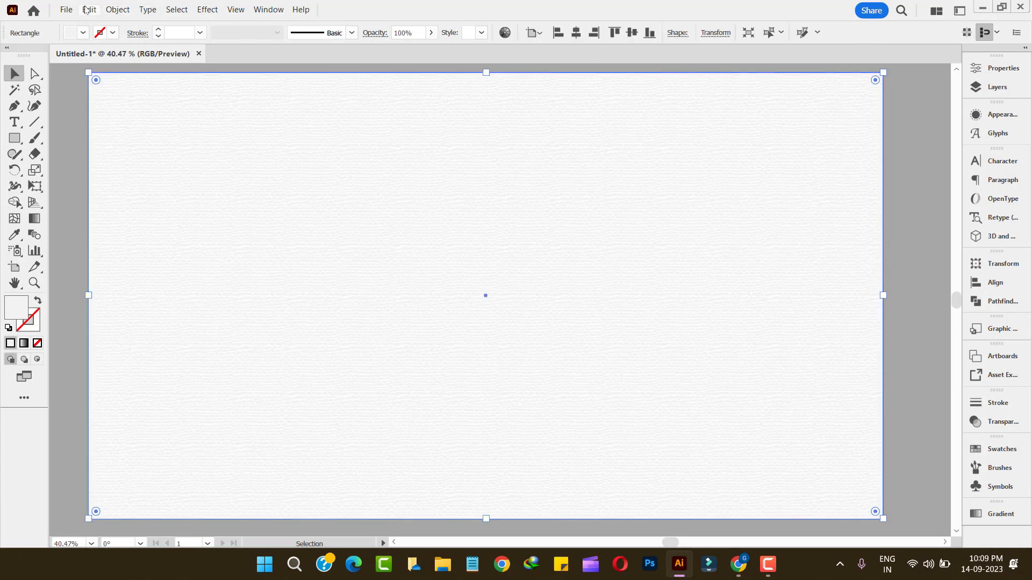
click(118, 10)
mouse_move(183, 121)
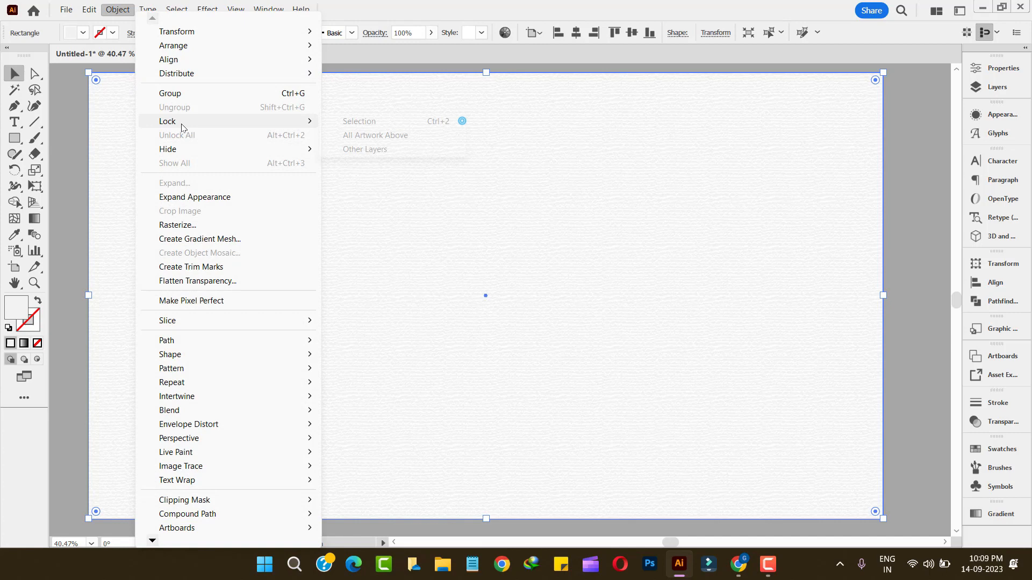
click(340, 122)
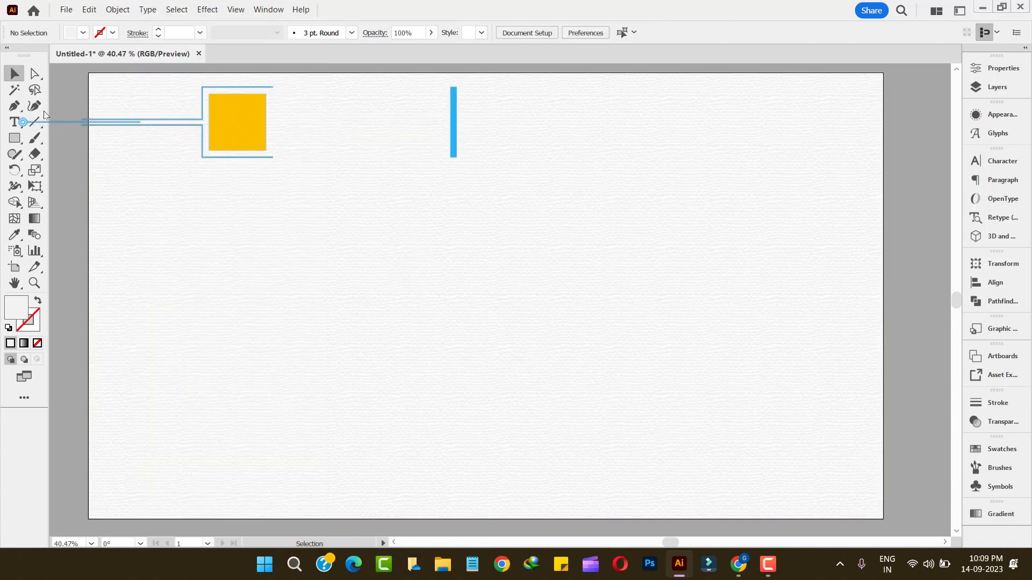
- Place a line of placeholder point text near the artboard's centre and scale it up proportionally to about 163 pt
click(15, 123)
click(379, 294)
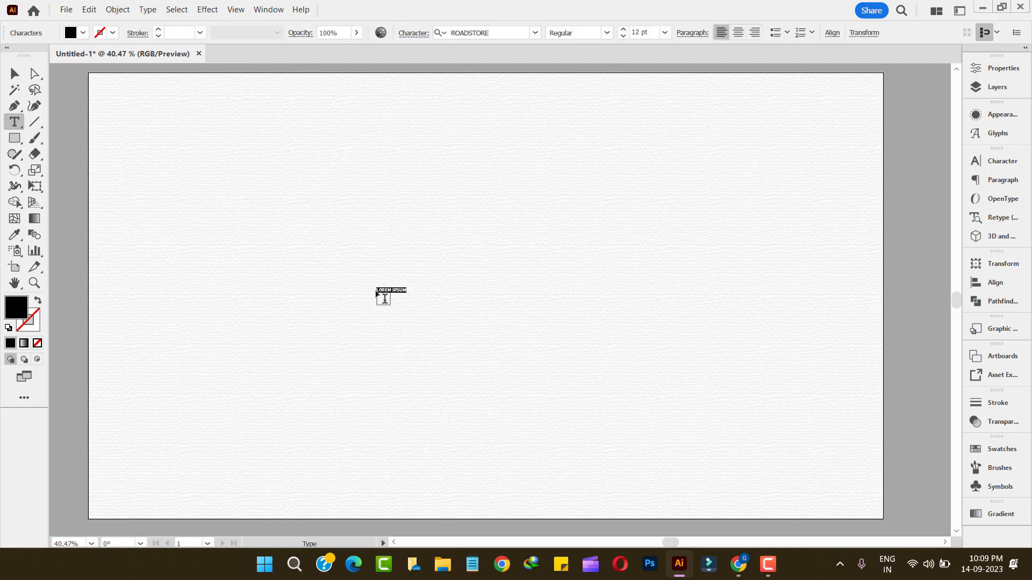
click(14, 73)
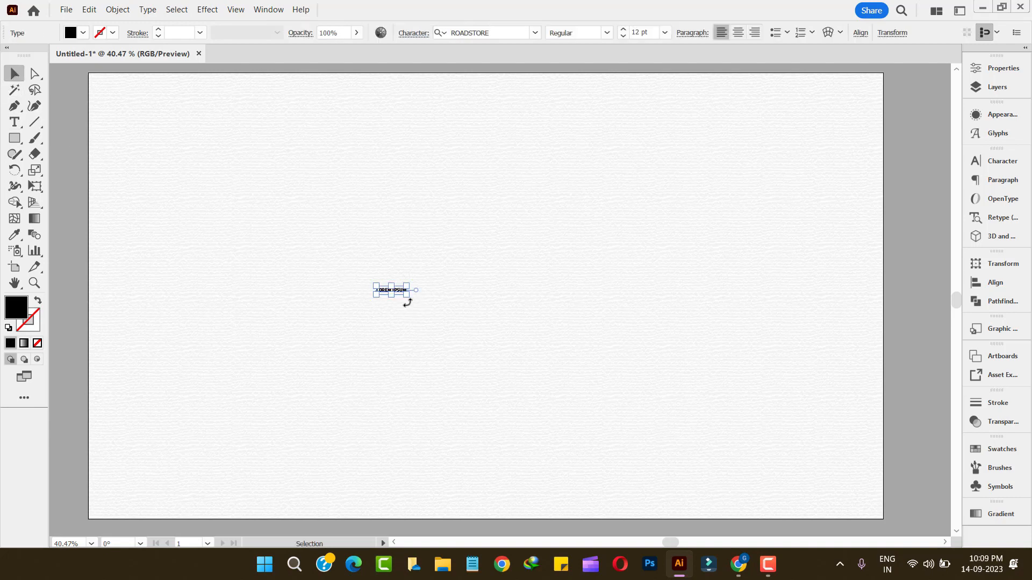
drag(406, 296, 610, 344)
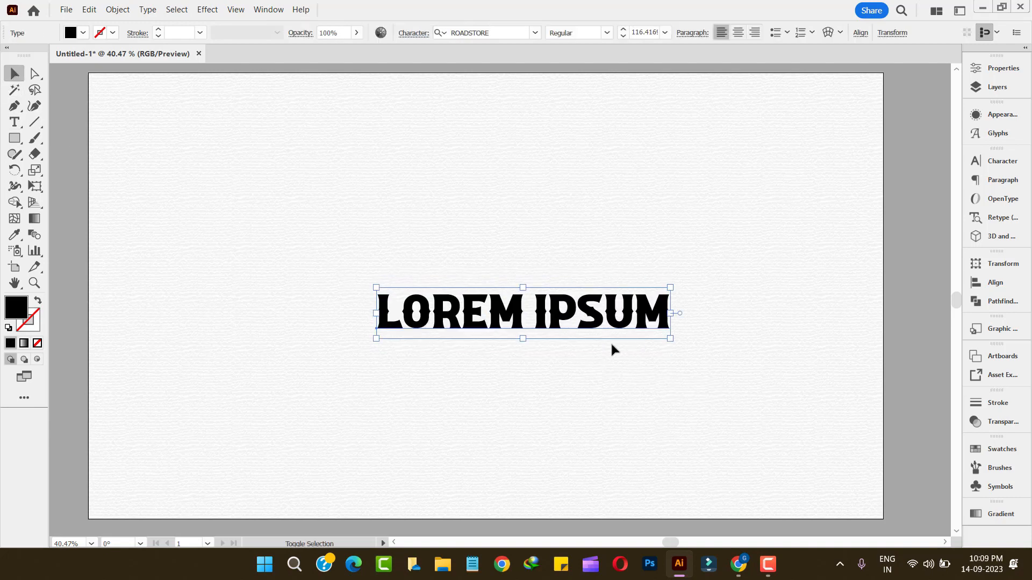
- Replace the placeholder text with CASABLANCA and finish text editing
double_click(577, 315)
key(ctrl+a)
text(CASABLANCA)
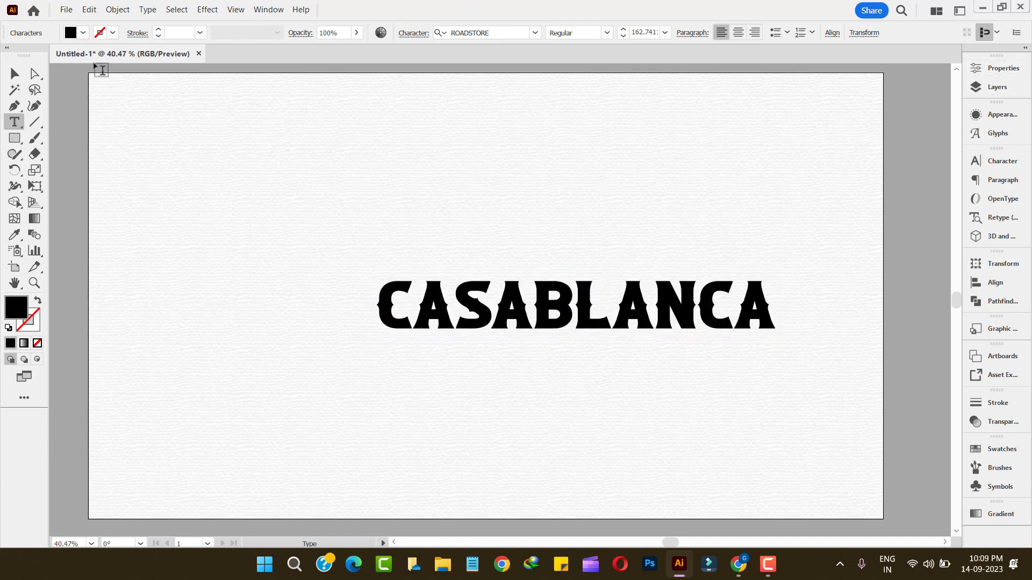
click(14, 74)
click(253, 222)
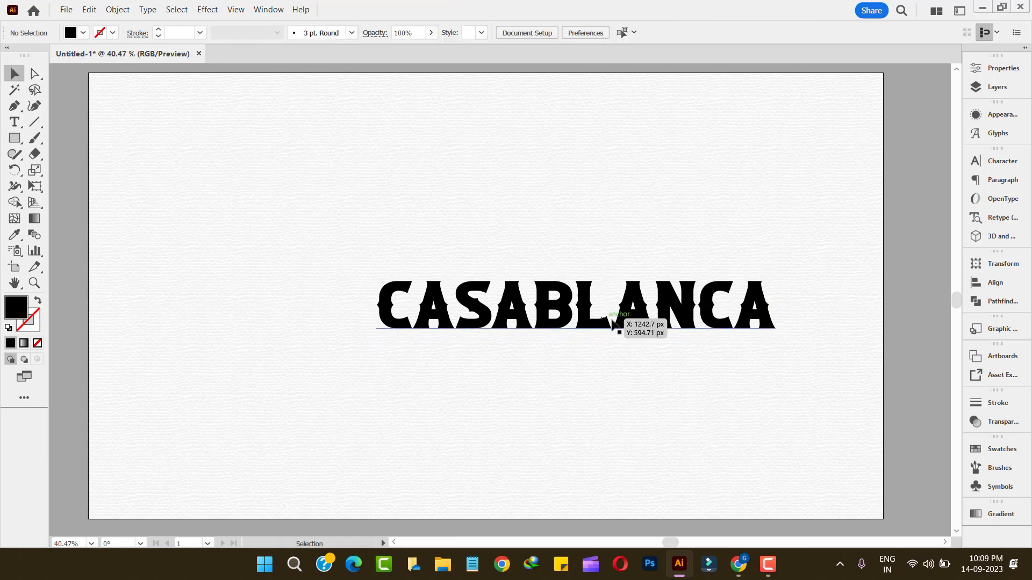
- Centre the CASABLANCA text vertically and horizontally on the artboard
click(578, 320)
click(994, 282)
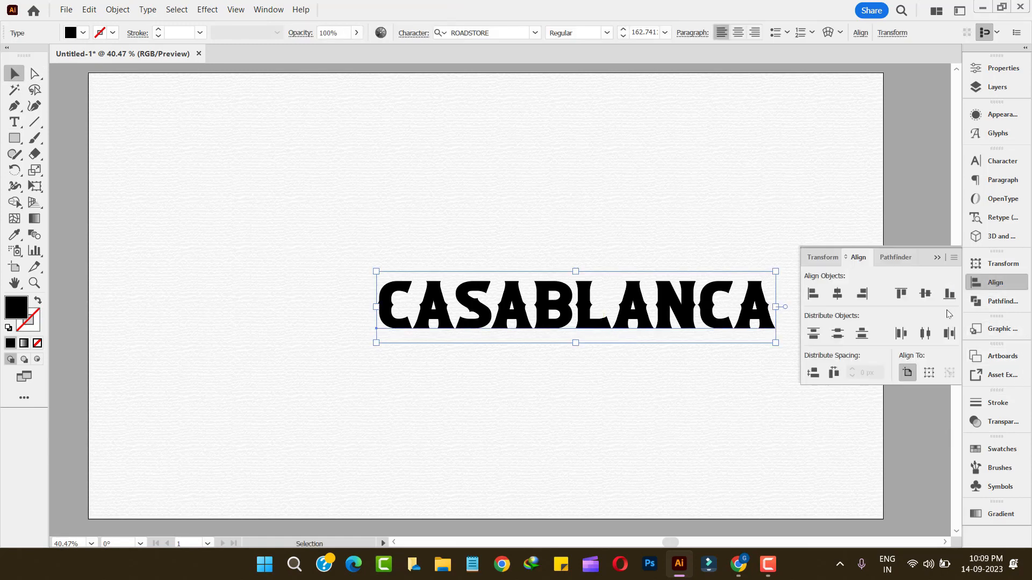
click(925, 295)
click(838, 294)
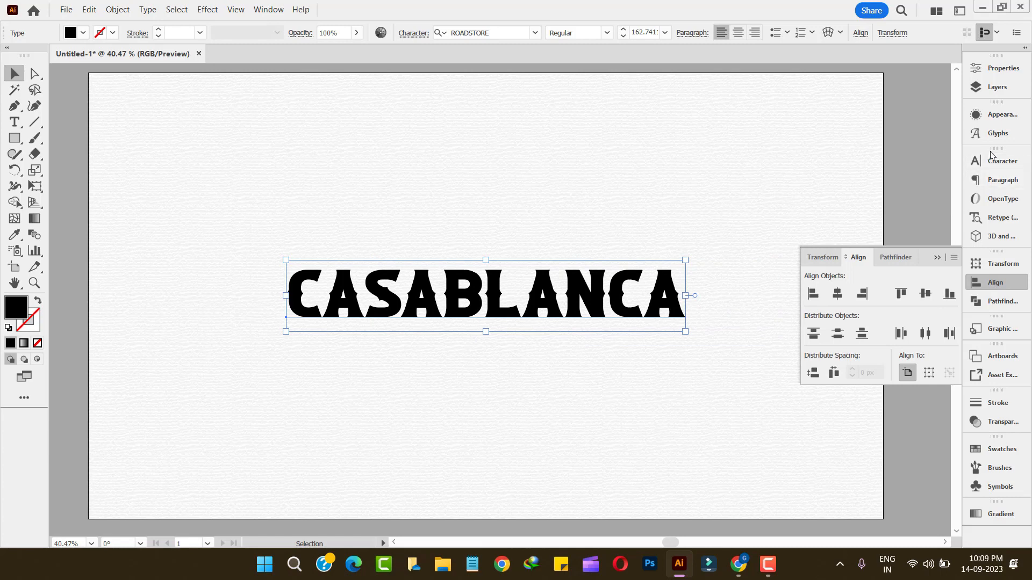
- Check which font the CASABLANCA text uses in its character settings
click(985, 179)
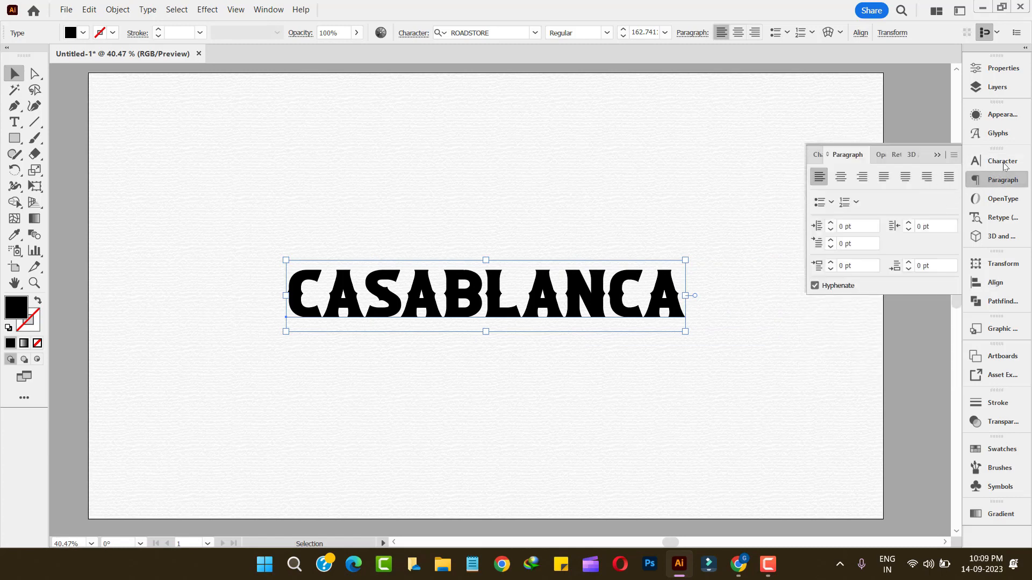
click(1003, 162)
click(867, 176)
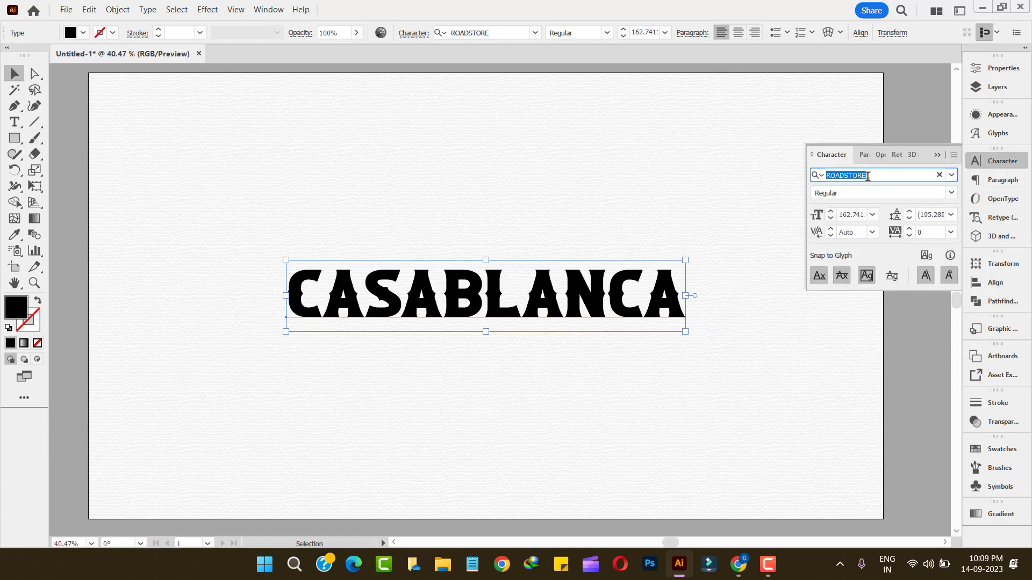
click(1001, 159)
- Remove the CASABLANCA text's base fill colour and add a new fill to its appearance
click(775, 360)
click(639, 309)
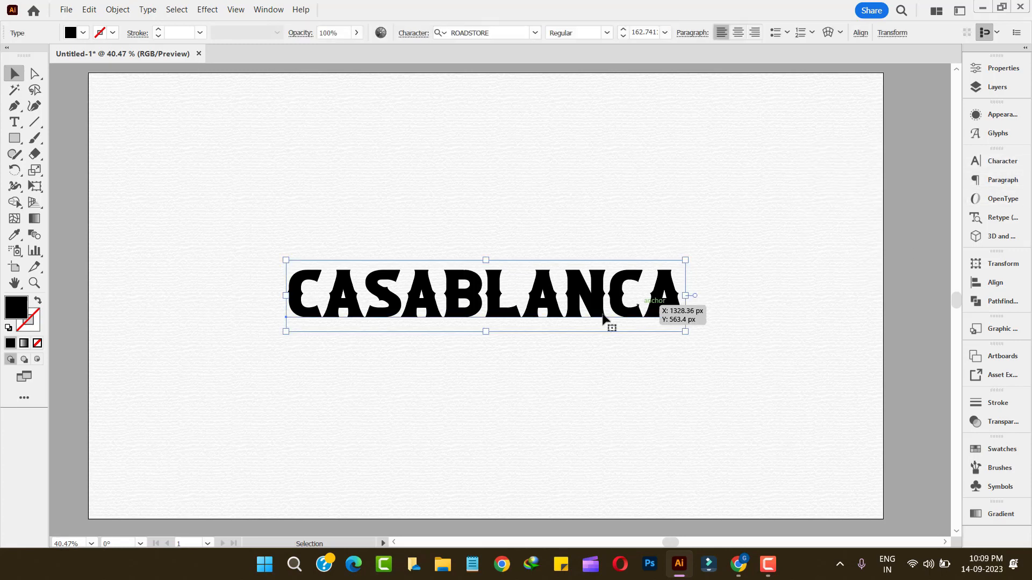
click(37, 344)
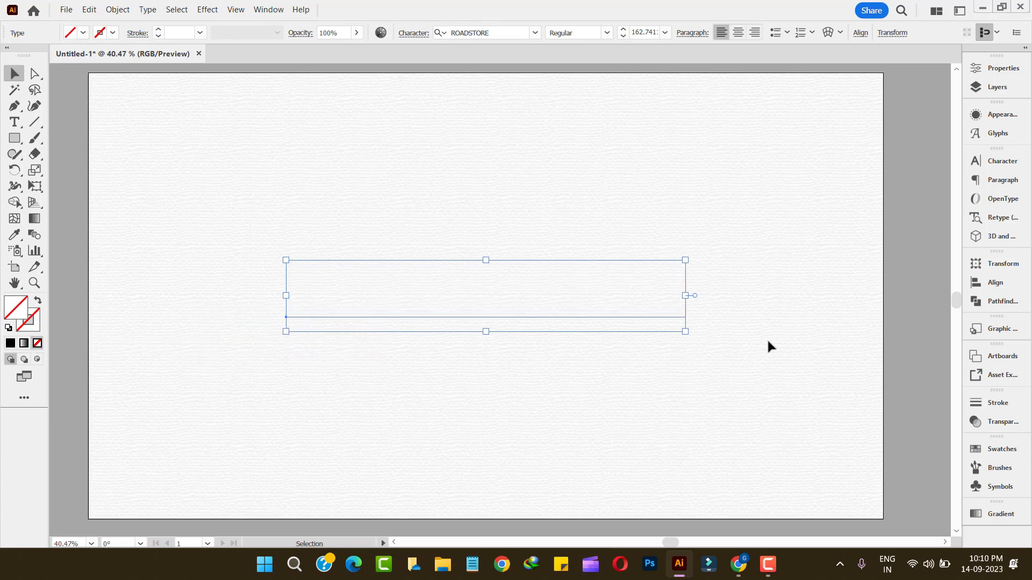
click(991, 116)
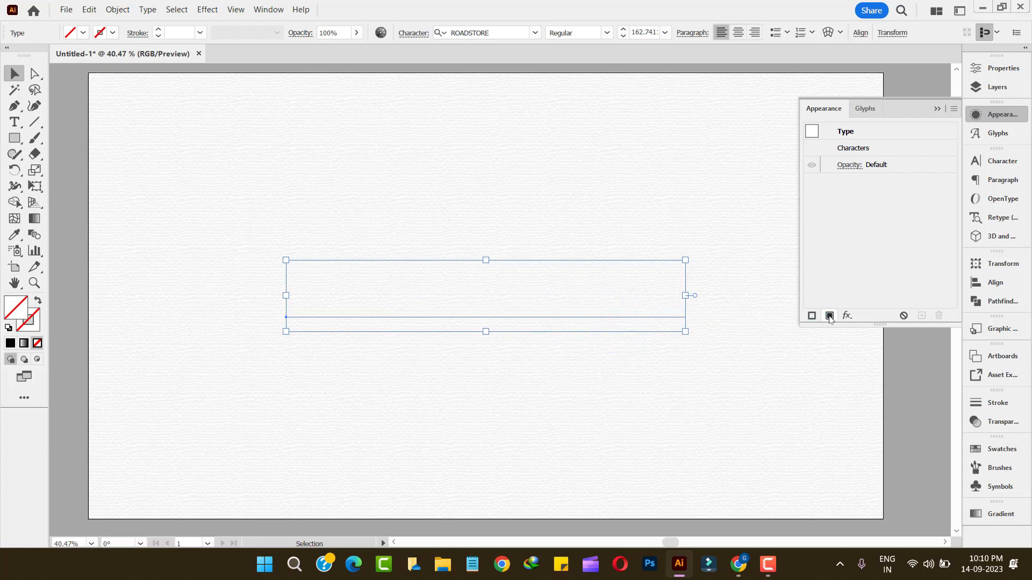
click(830, 316)
click(989, 113)
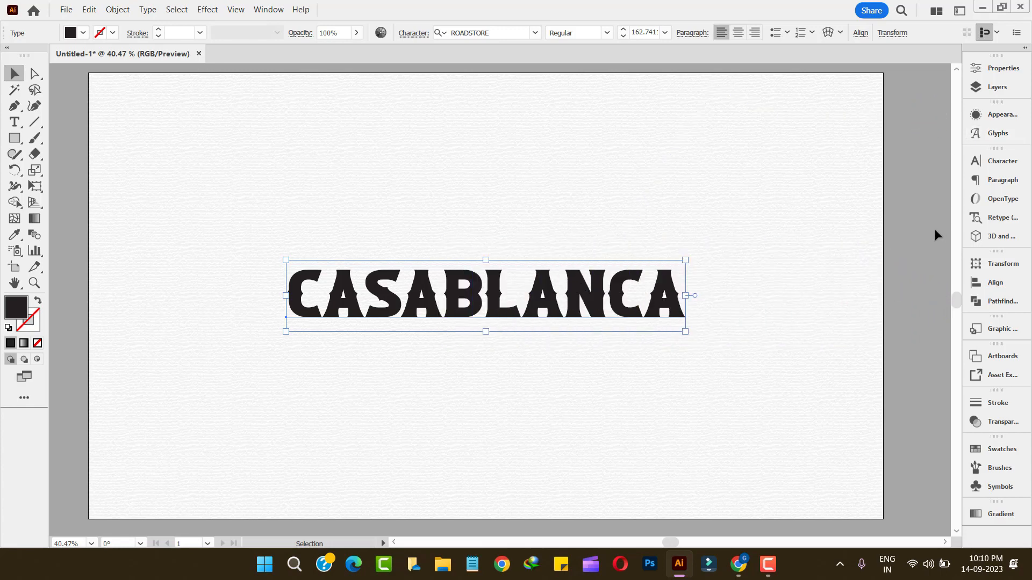
- Set the text's new appearance fill to the lightest grey swatch
click(999, 114)
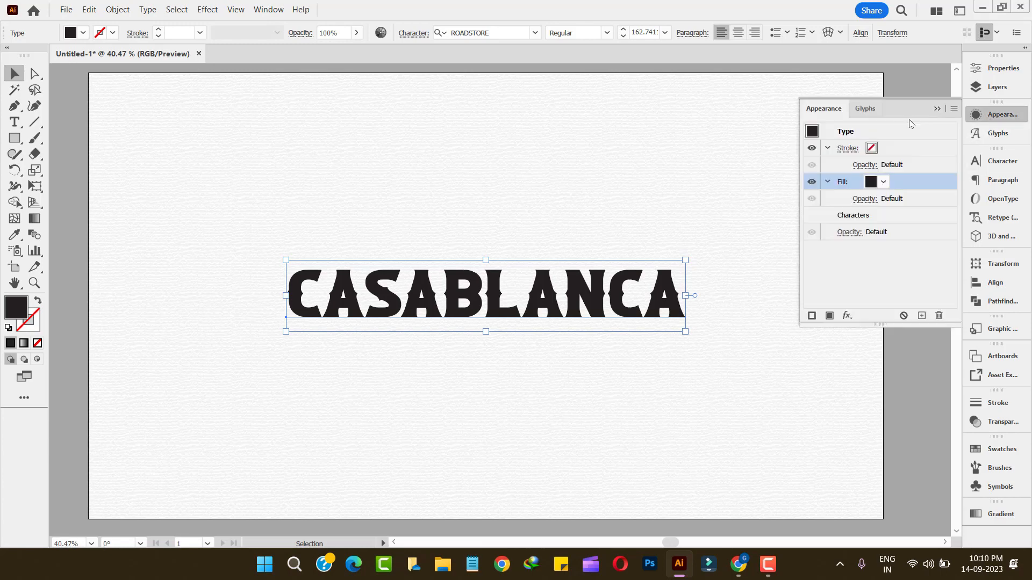
click(884, 184)
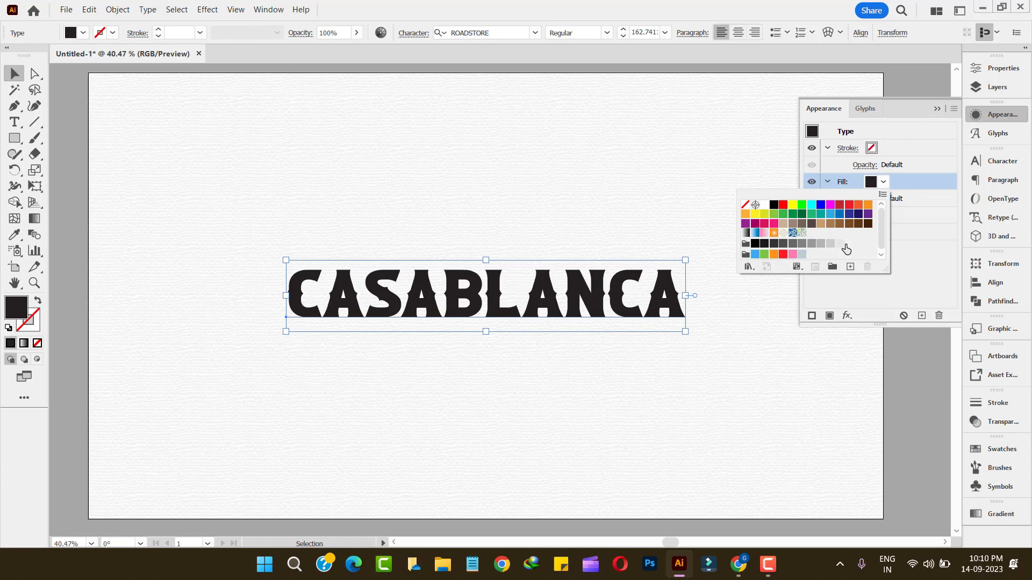
click(848, 244)
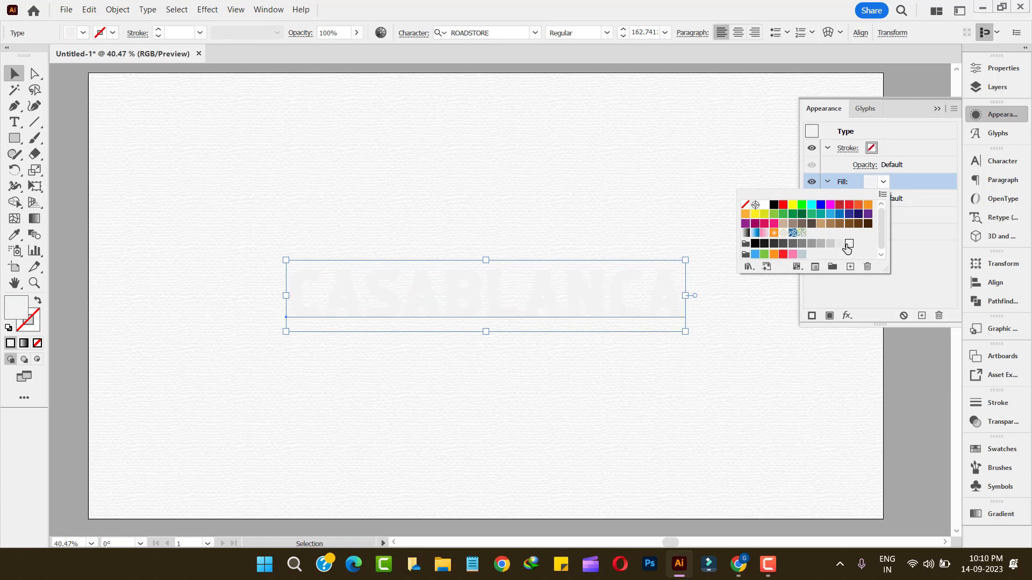
click(913, 178)
- Add a second fill to the text's appearance and colour the lower fill with the near-black grey swatch
click(829, 316)
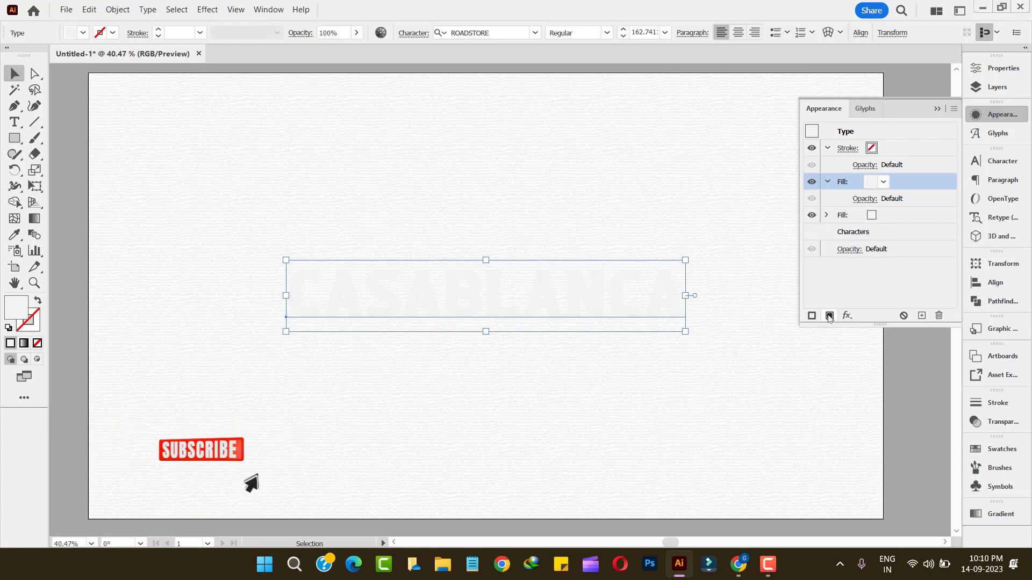
click(893, 220)
click(883, 216)
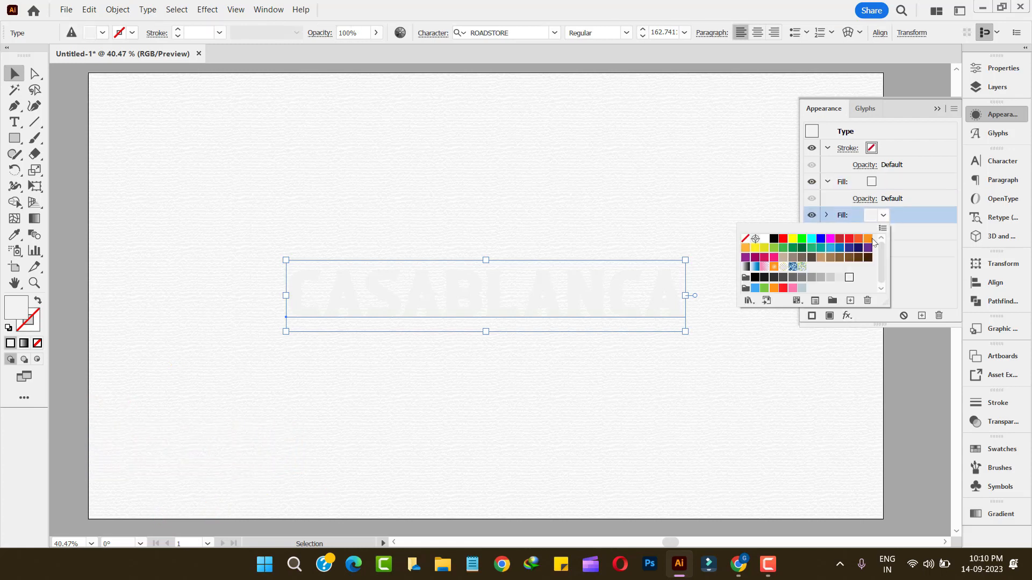
click(764, 278)
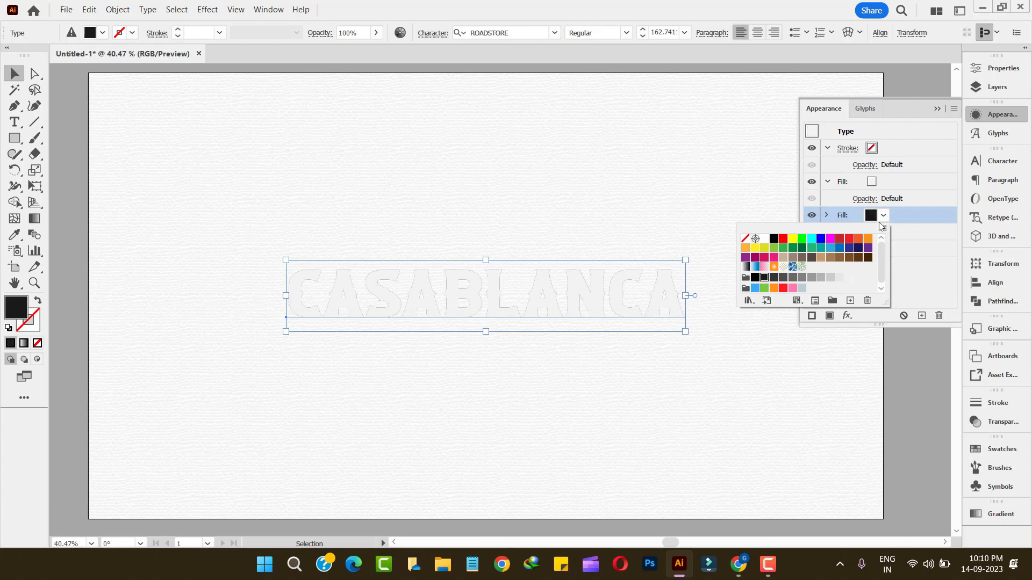
click(901, 216)
- Apply an Offset Path effect to the near-black fill with a 5 px offset and round joins
click(847, 315)
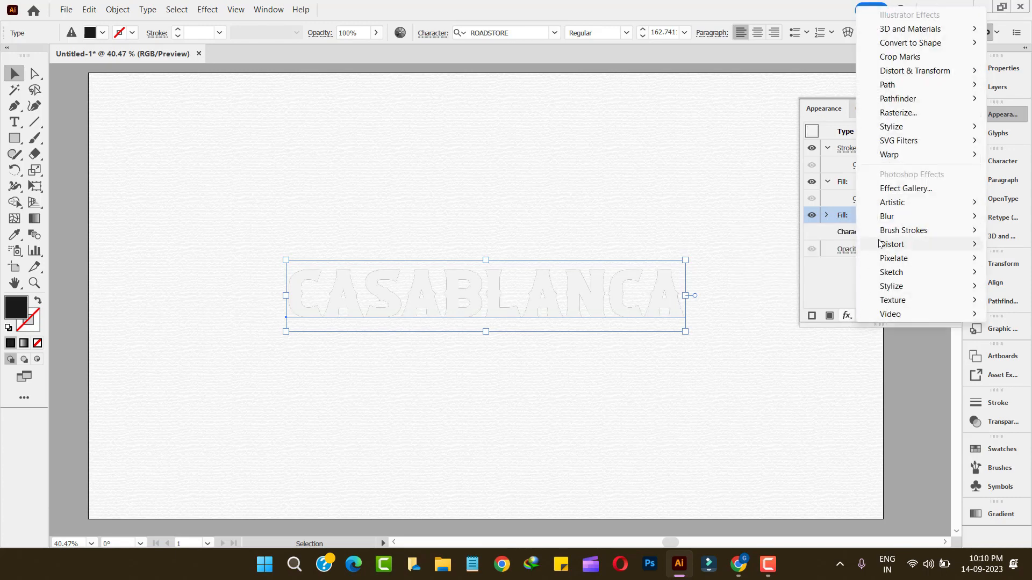
mouse_move(885, 89)
click(790, 85)
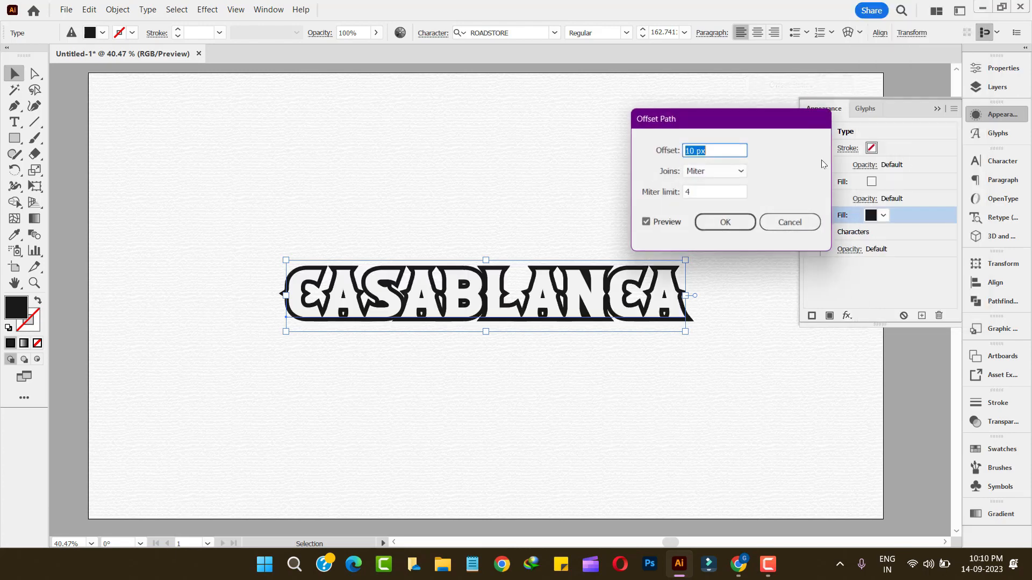
drag(736, 116, 845, 307)
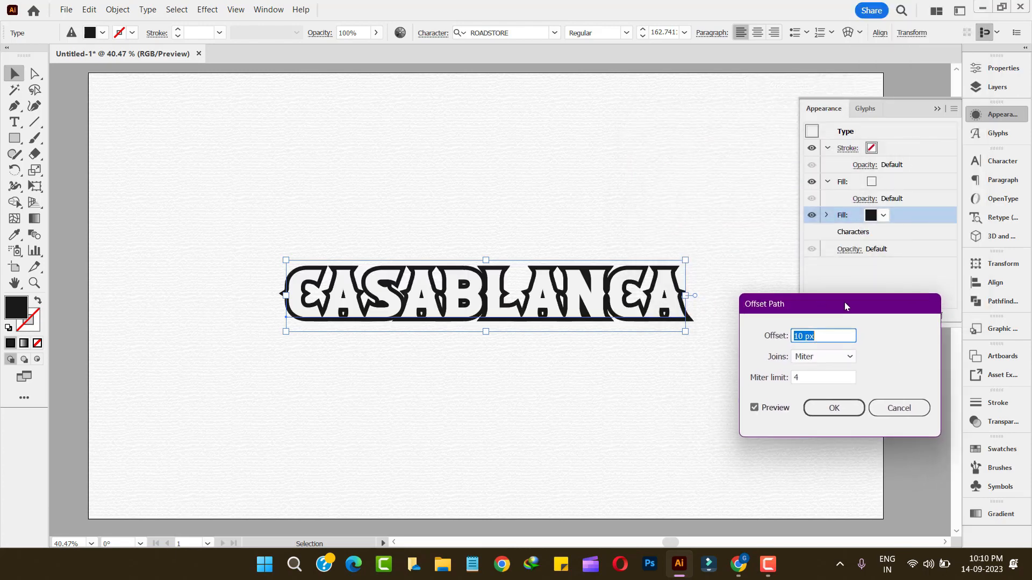
click(839, 357)
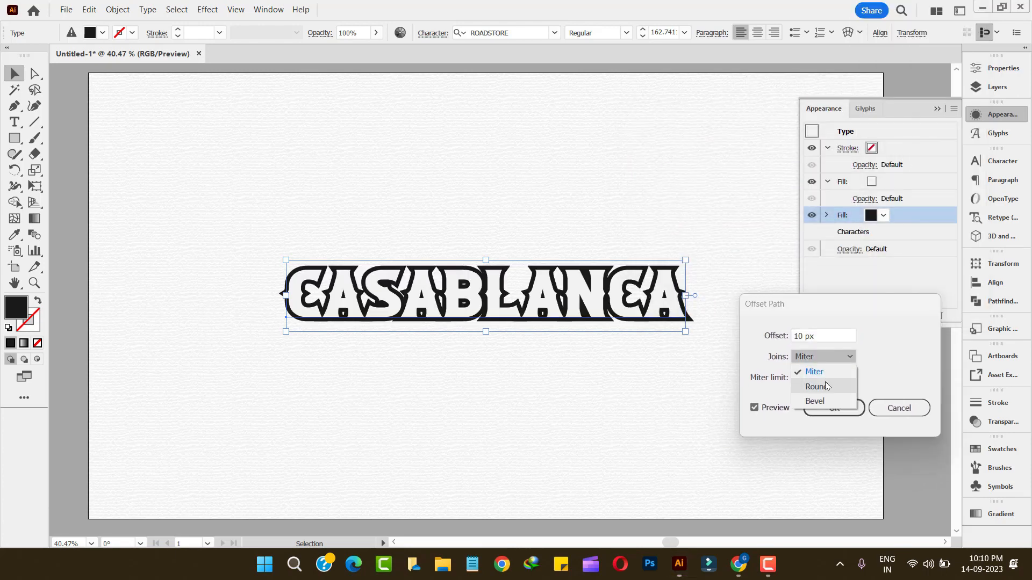
click(826, 386)
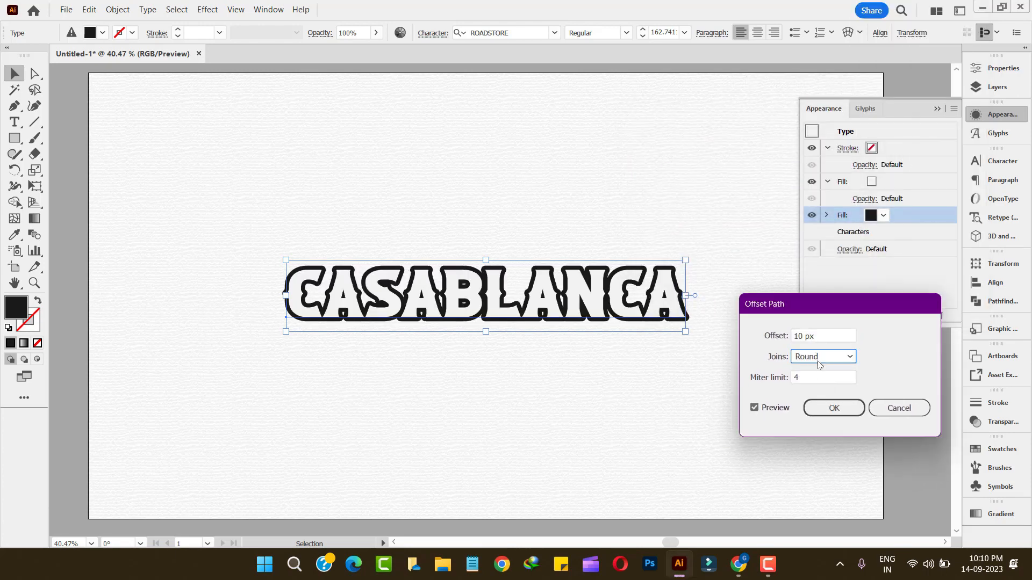
click(821, 333)
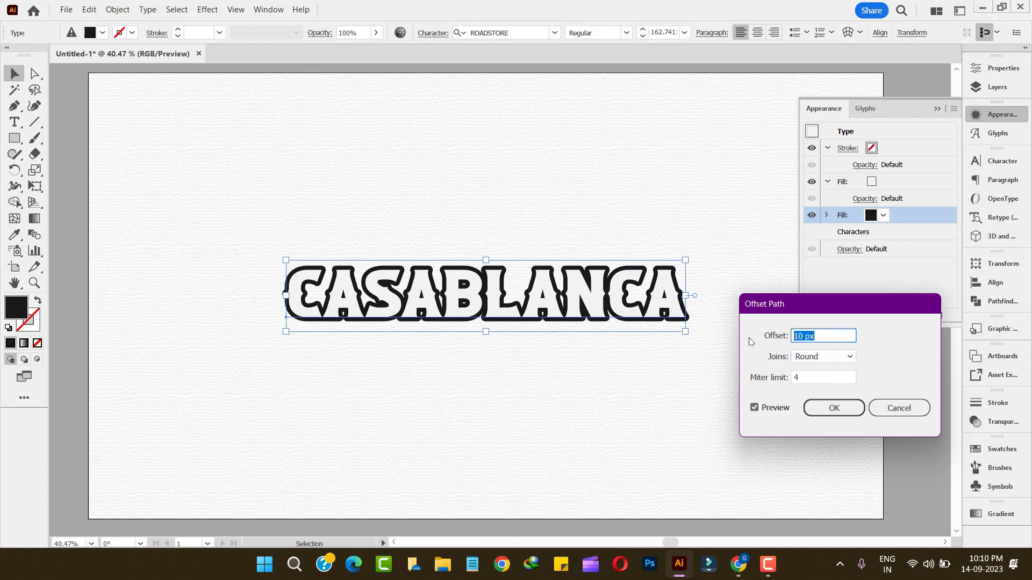
key(Down)
key(Down)
key(Down)
key(Down)
key(Down)
key(Down)
key(Down)
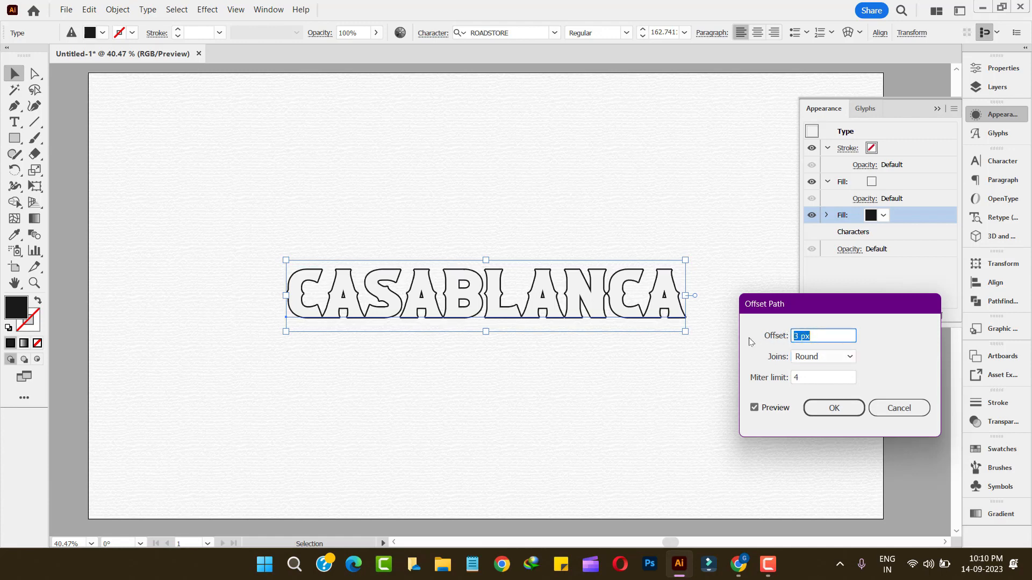
key(Up)
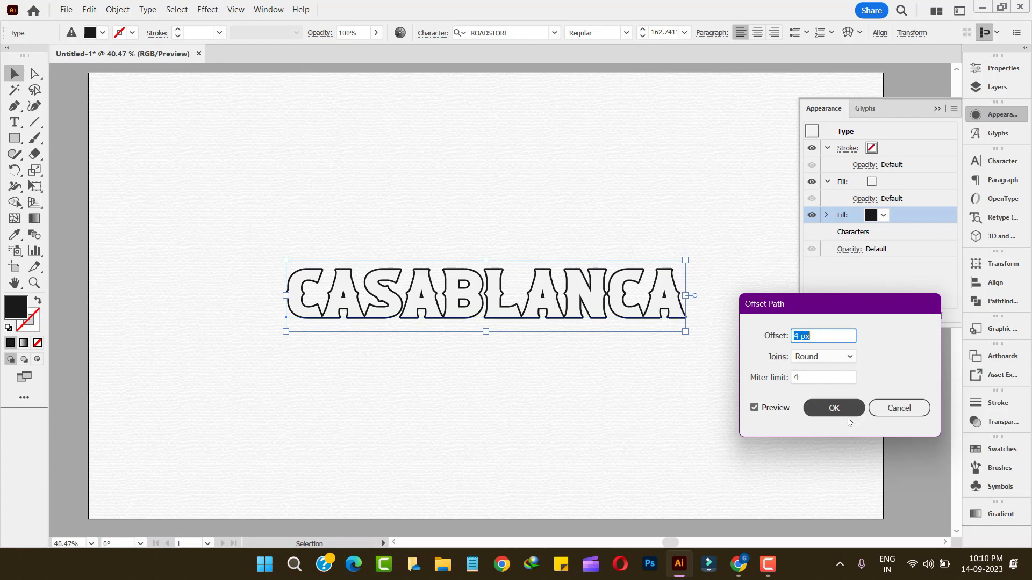
key(Up)
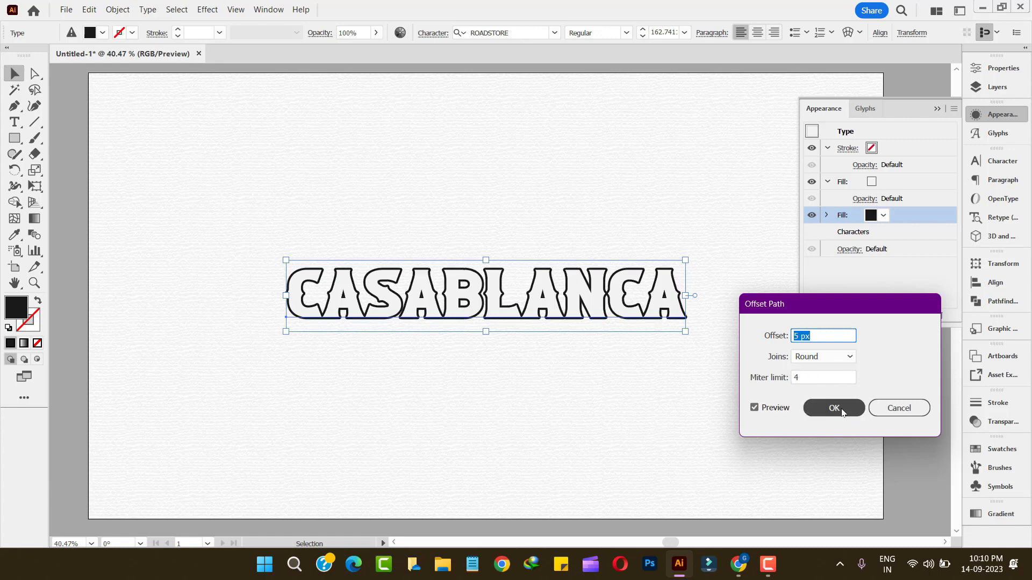
click(834, 408)
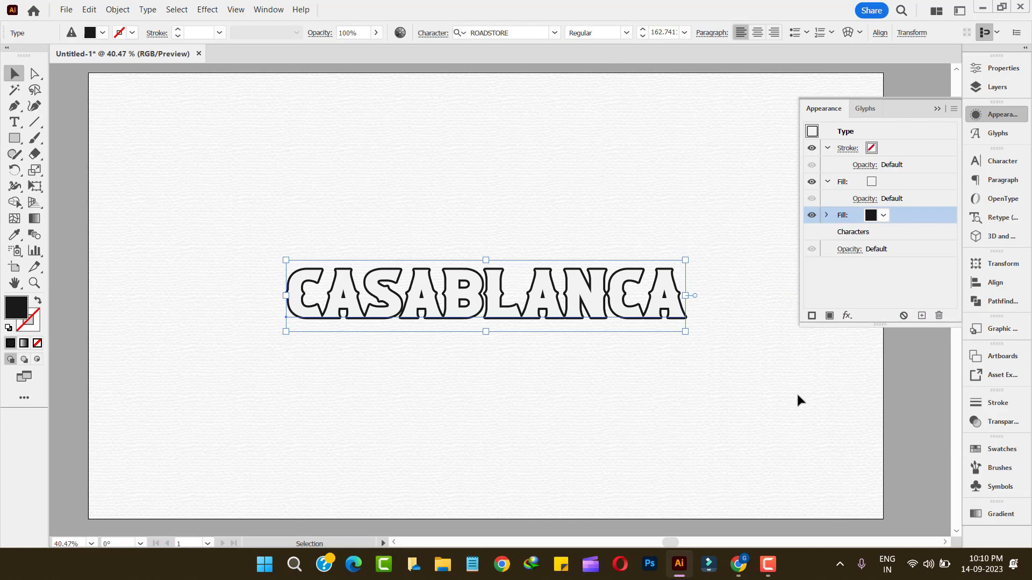
- Add a Transform effect to the near-black fill and set it to 20 copies
click(33, 283)
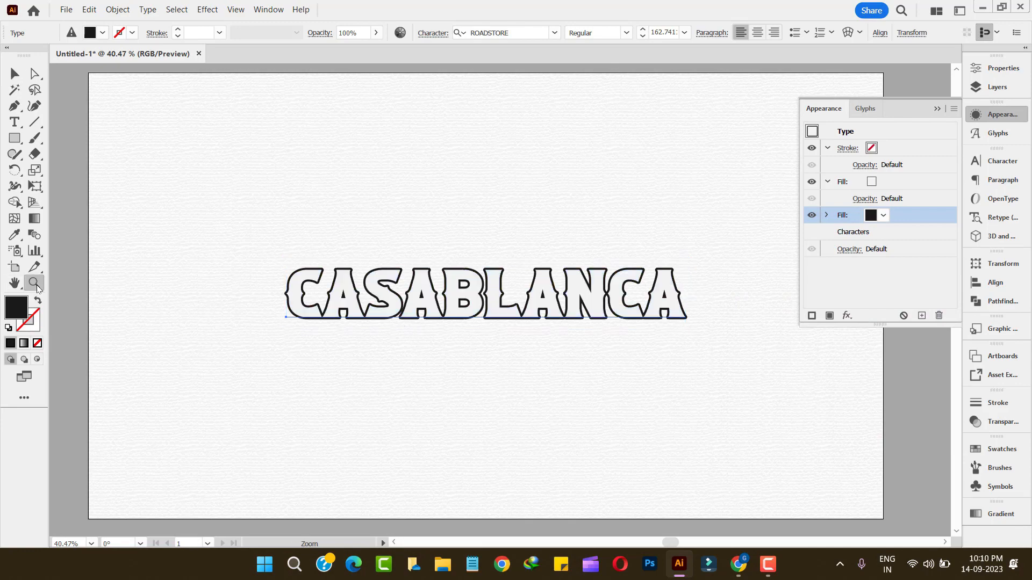
drag(513, 297, 580, 347)
click(14, 73)
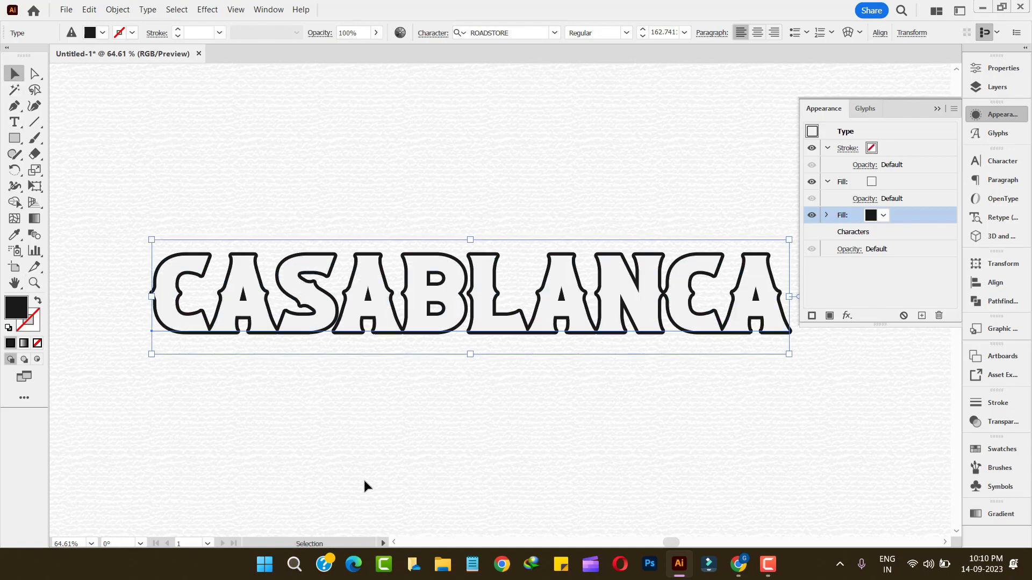
click(14, 283)
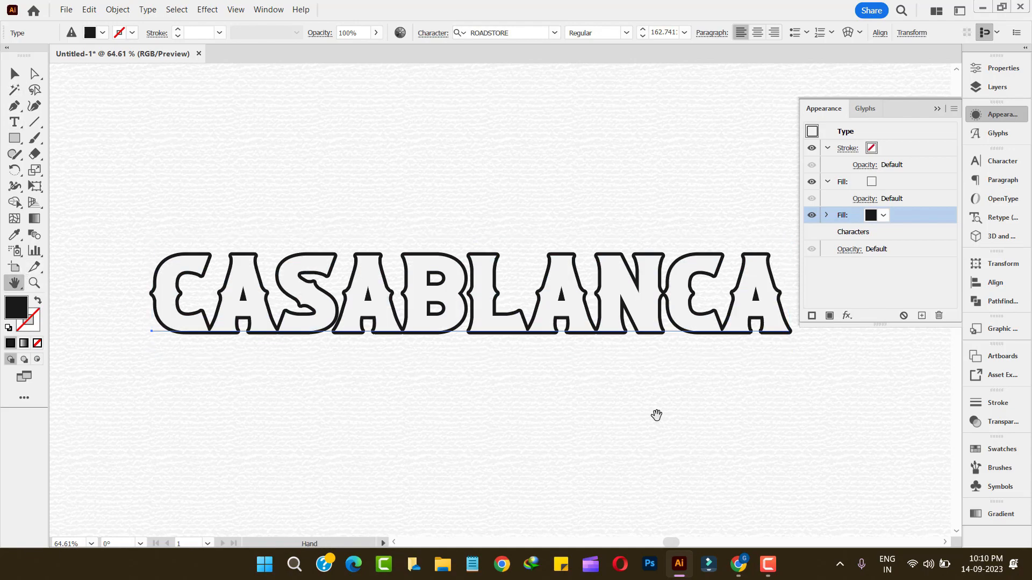
drag(657, 415, 622, 418)
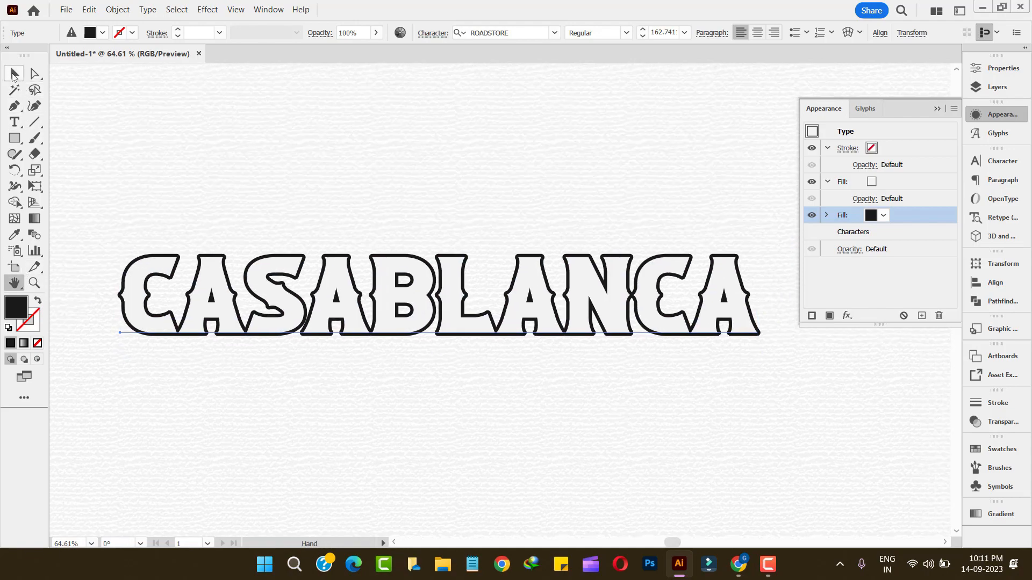
click(14, 73)
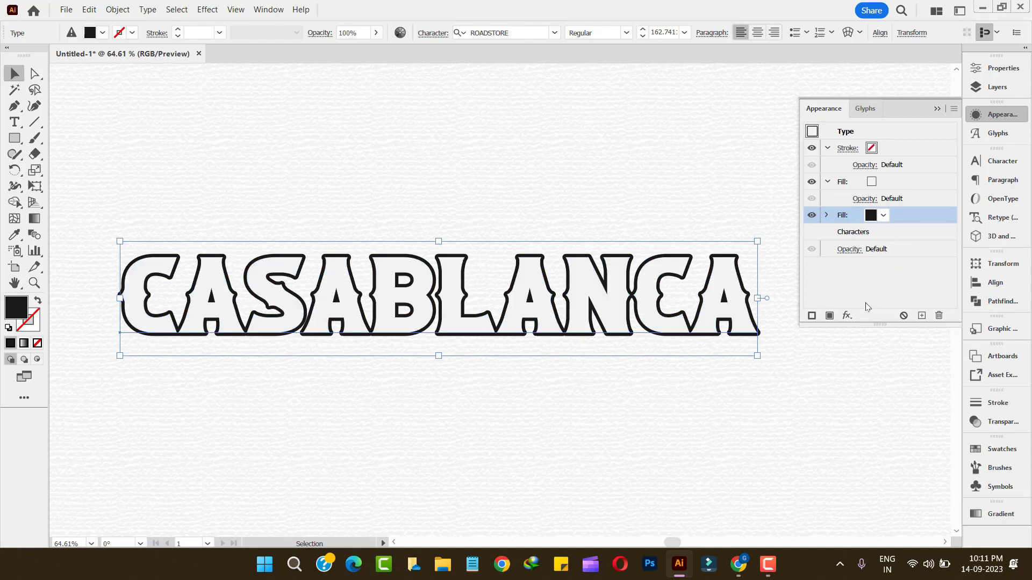
click(847, 316)
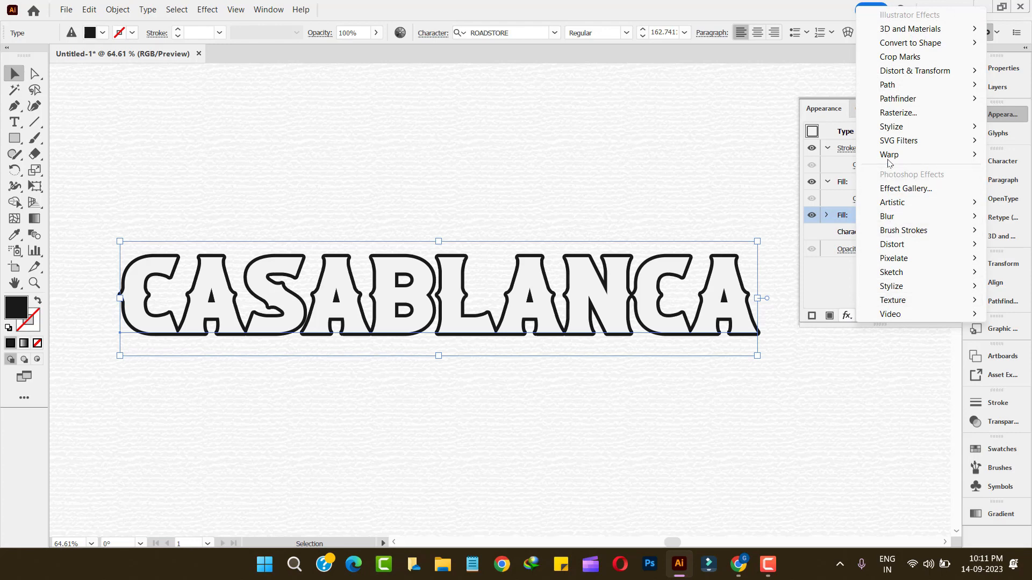
mouse_move(908, 71)
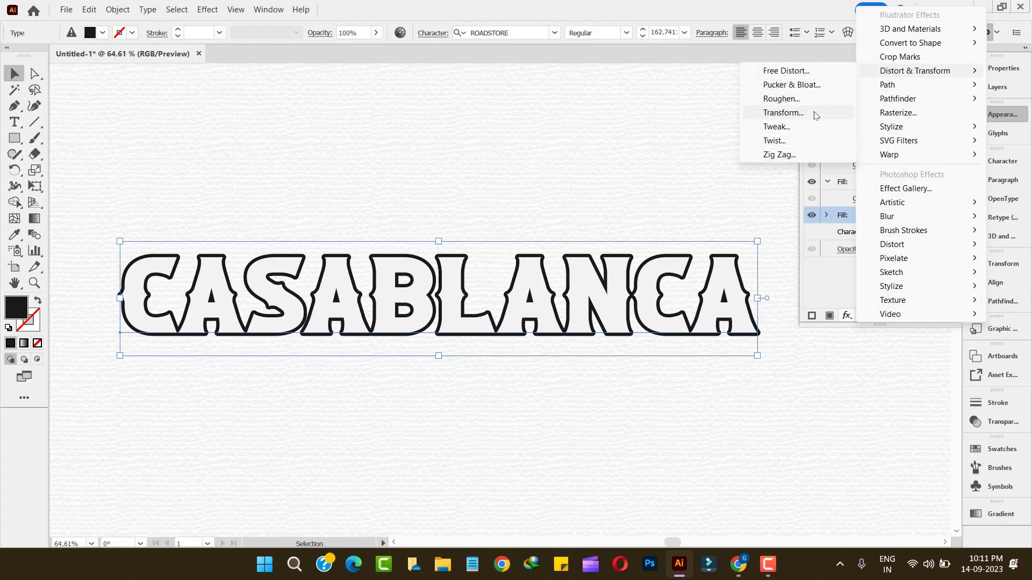
click(783, 113)
drag(807, 114, 834, 49)
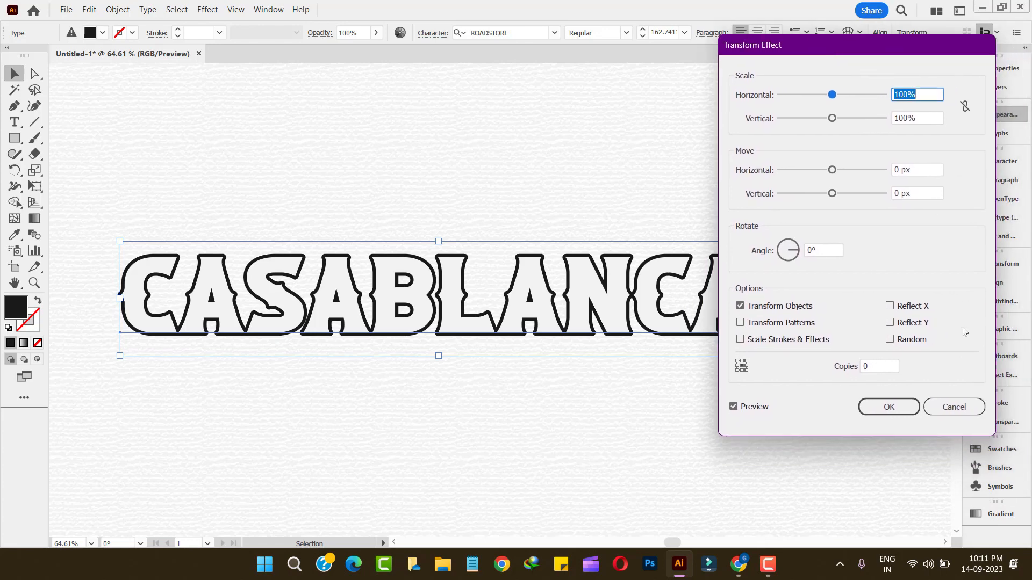
click(882, 366)
text(2)
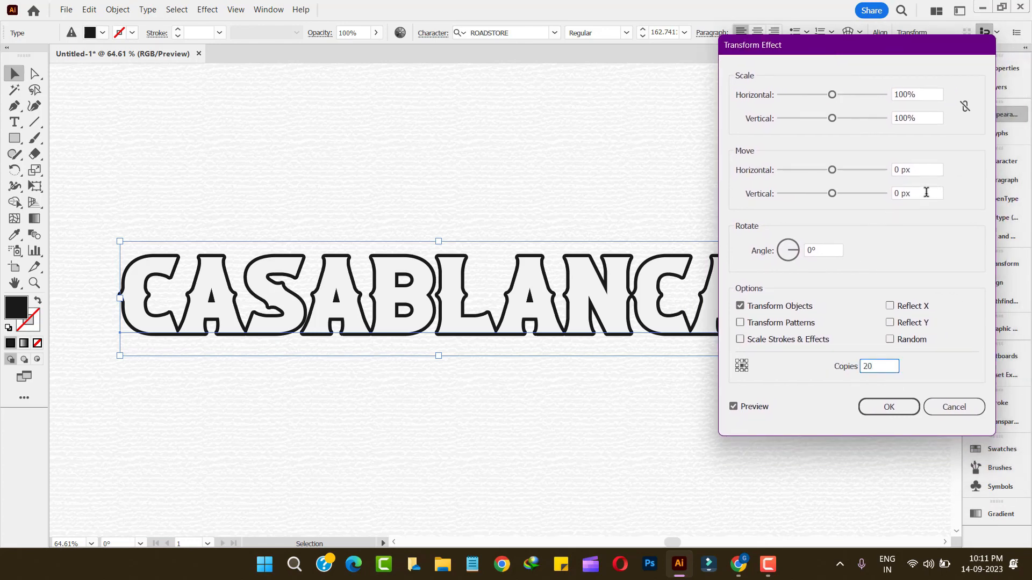
- Set the Transform effect's horizontal and vertical move to 1 px each and apply it
drag(926, 192, 853, 195)
key(Up)
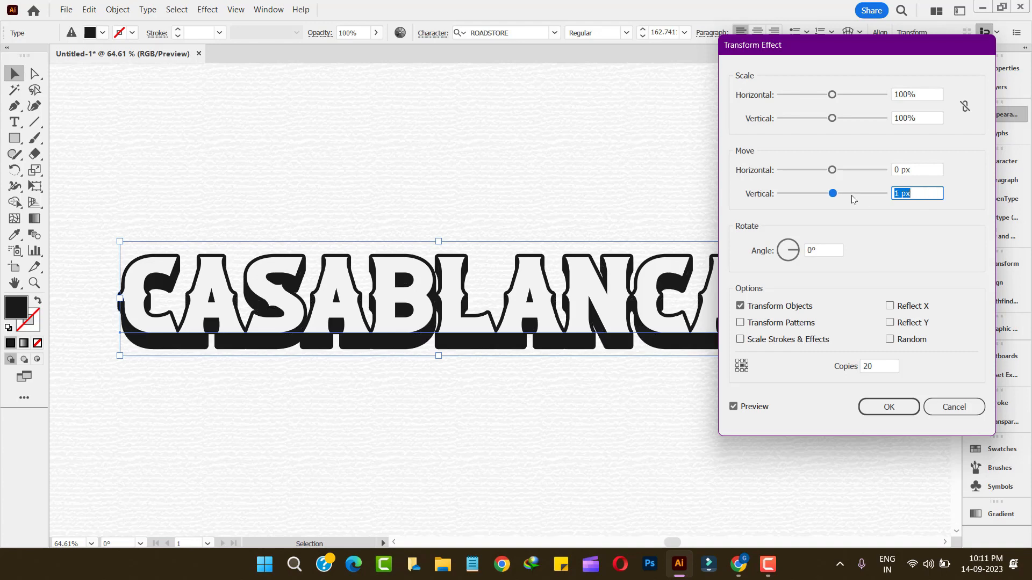
drag(921, 171, 863, 168)
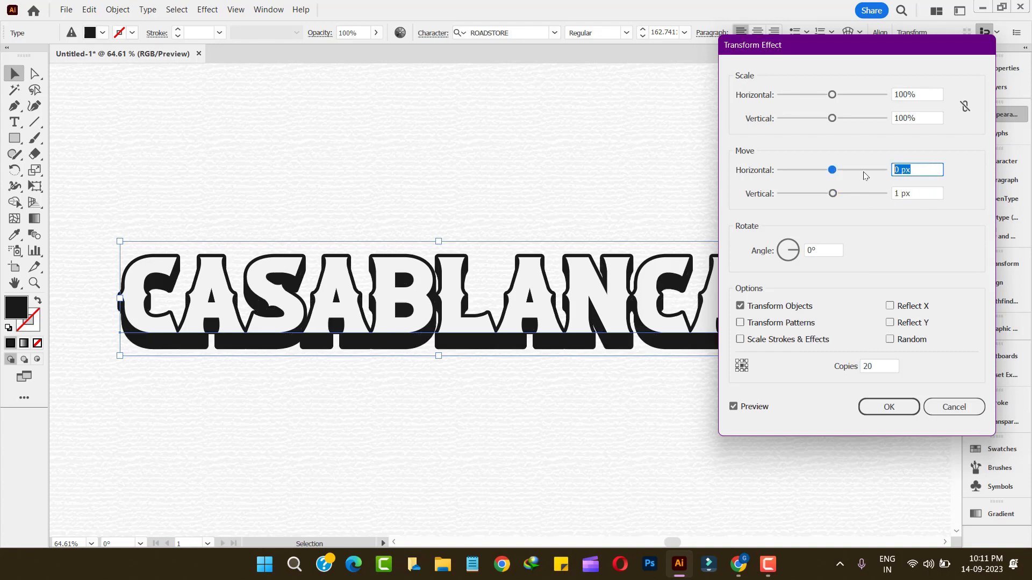
key(Up)
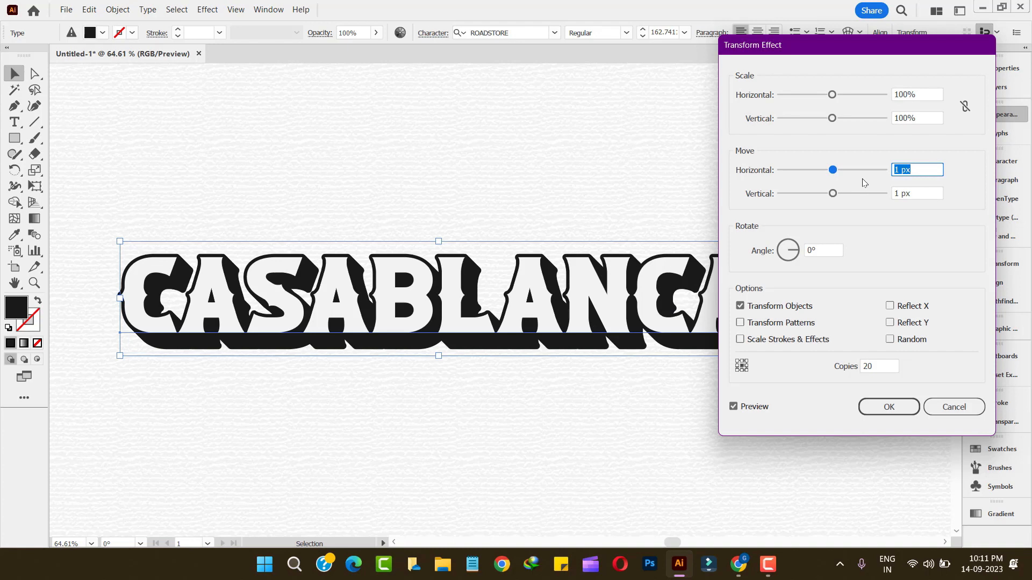
click(873, 413)
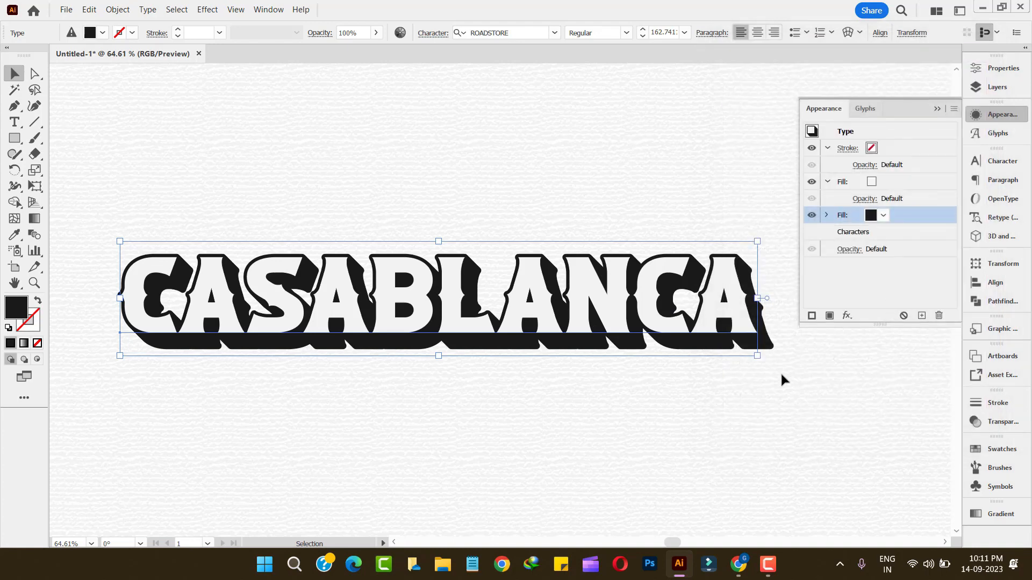
- Add another fill above the light grey fill and give it a white-to-black linear gradient at -90°
click(892, 181)
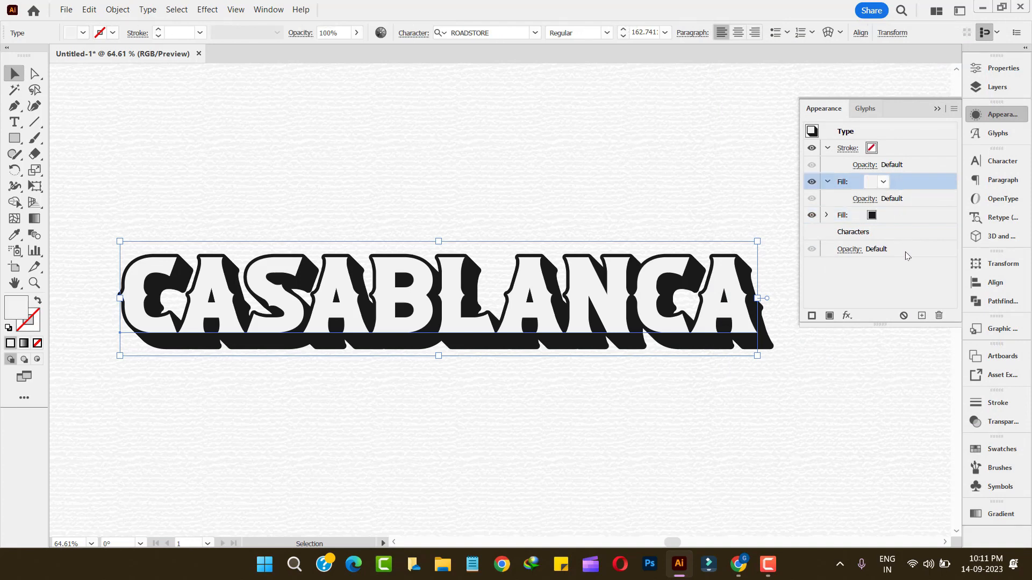
click(829, 316)
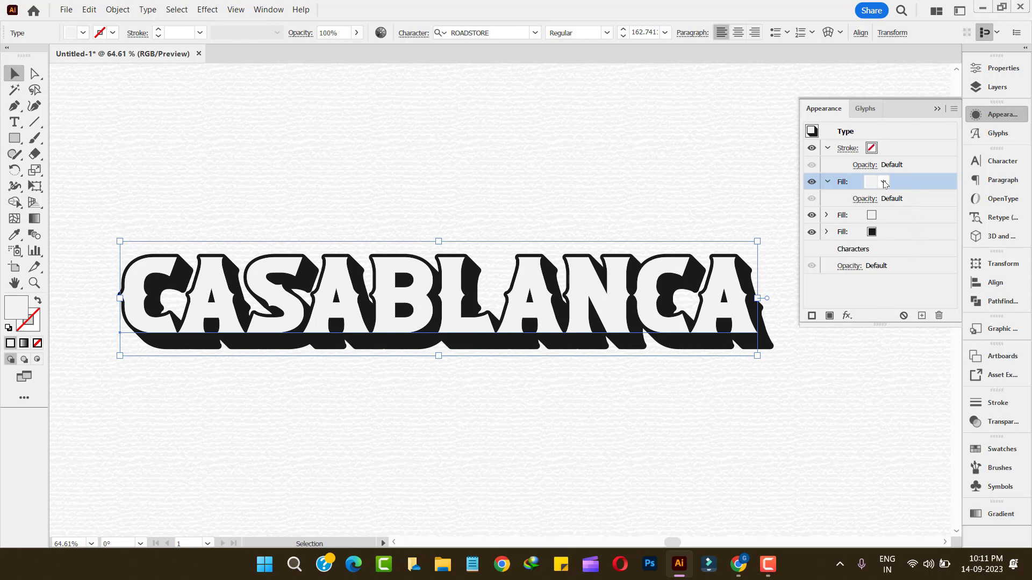
click(24, 344)
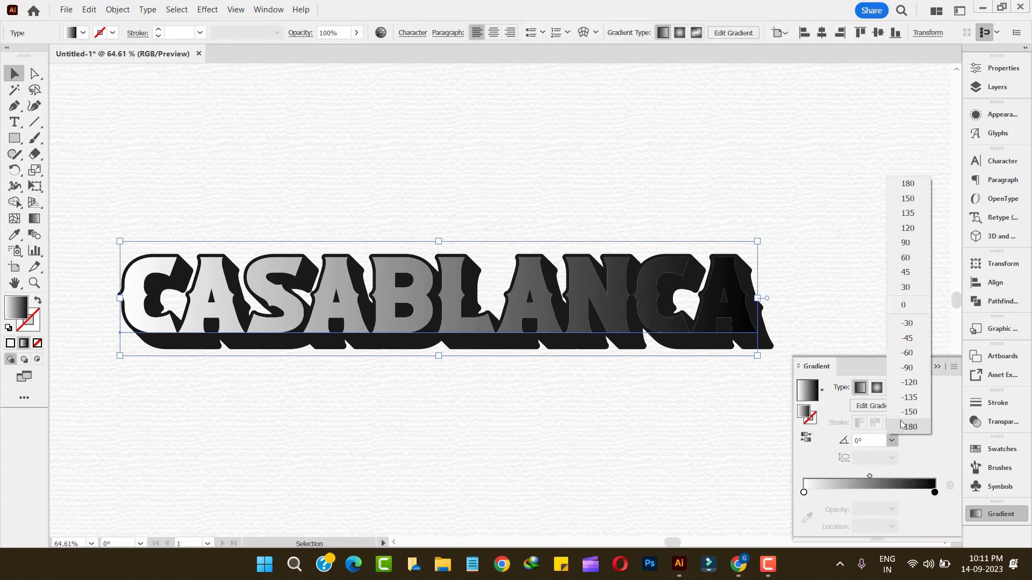
click(906, 367)
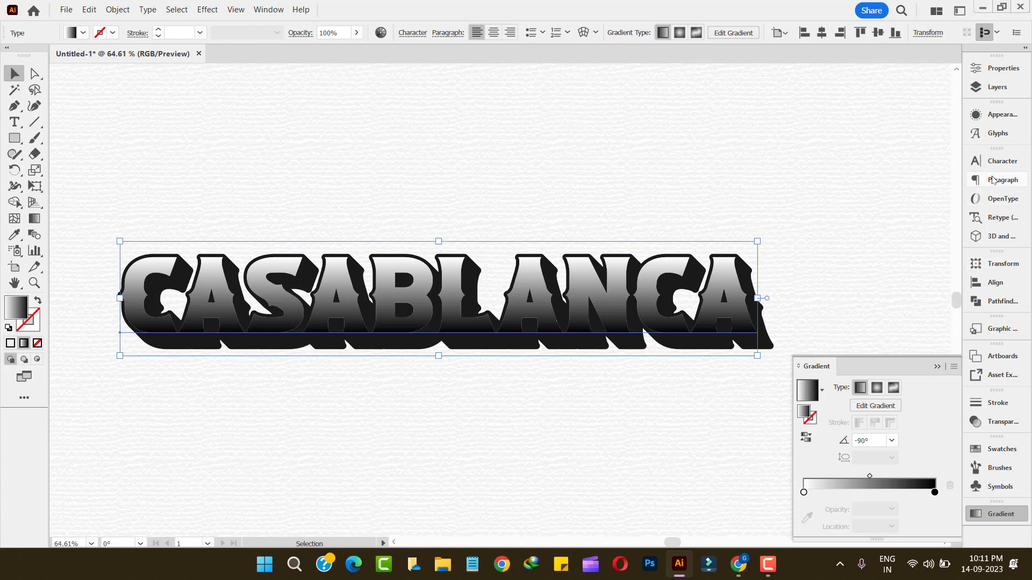
- Recolour the gradient's black end stop with the medium-dark grey swatch
double_click(935, 493)
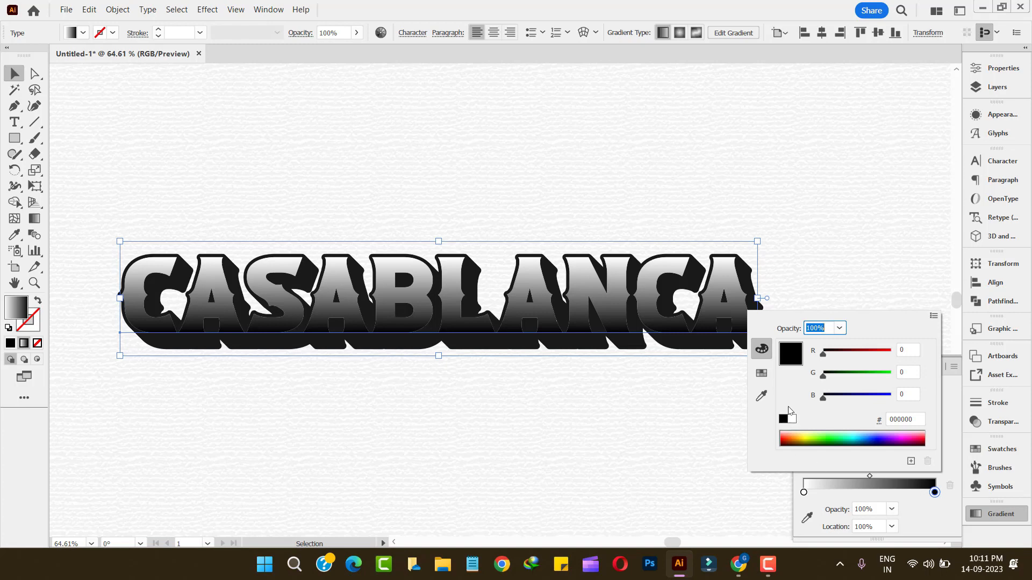
click(761, 373)
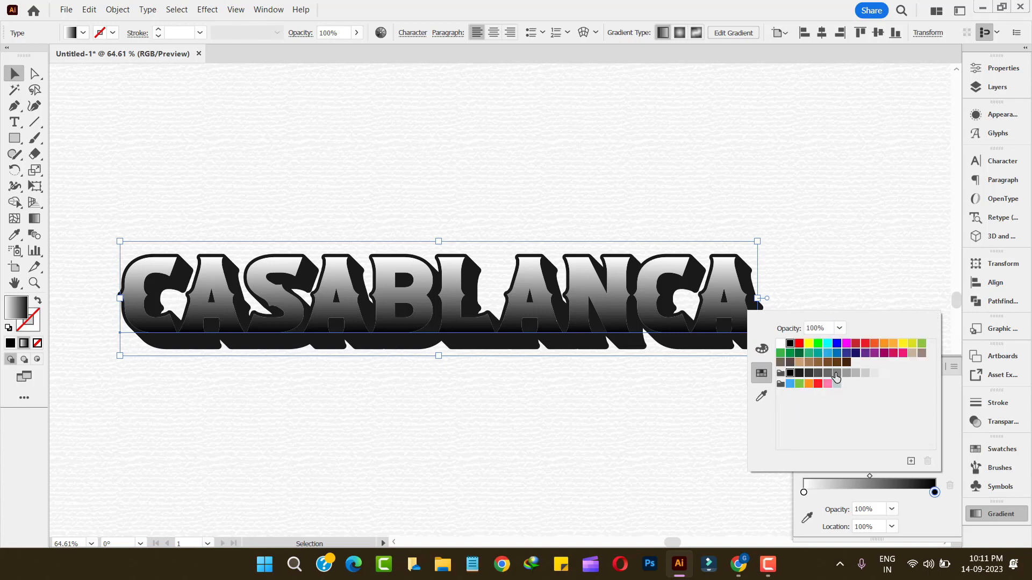
click(837, 375)
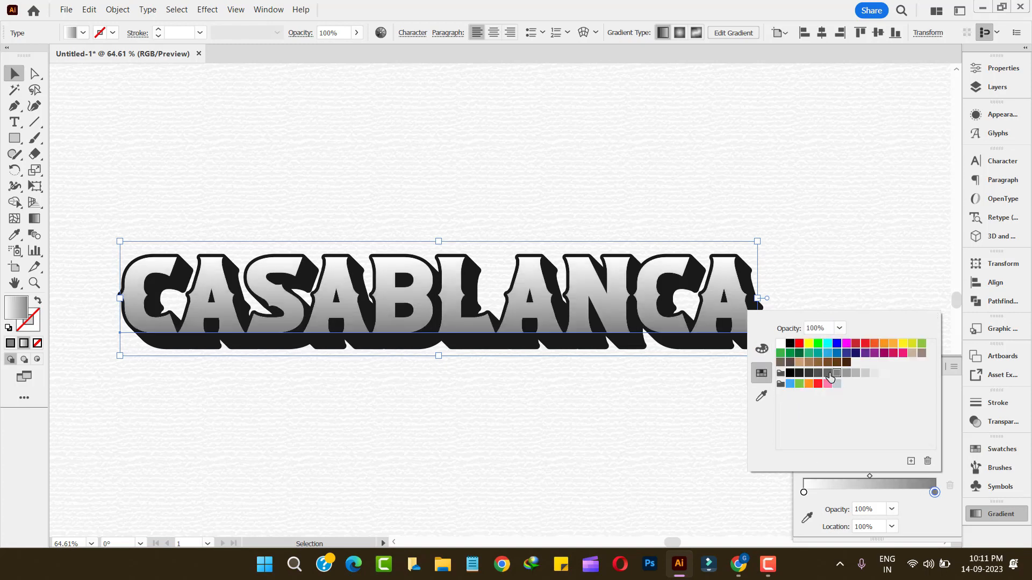
click(827, 373)
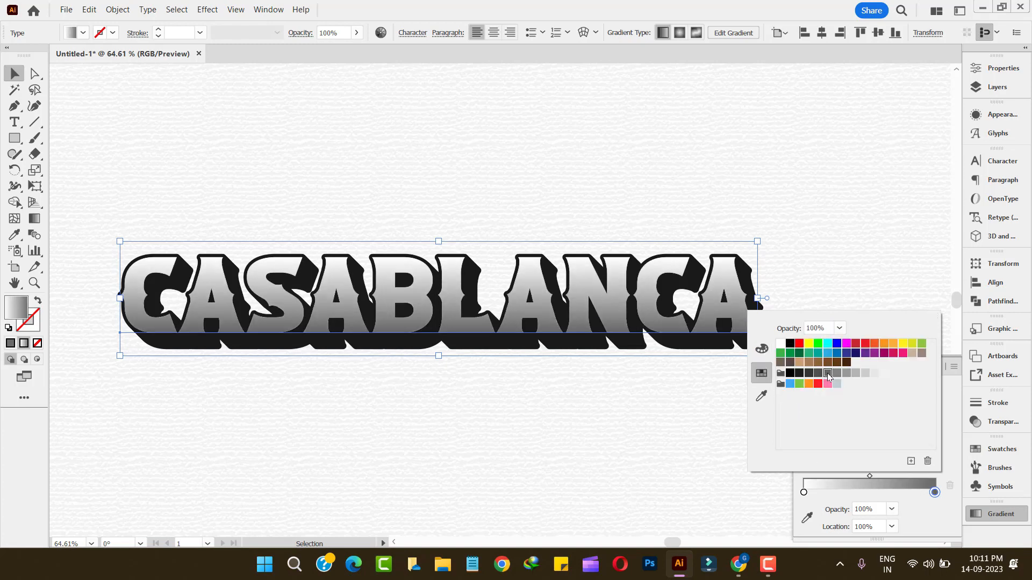
- Apply an Offset Path effect of -4 px to the text's gradient fill
click(999, 116)
click(999, 115)
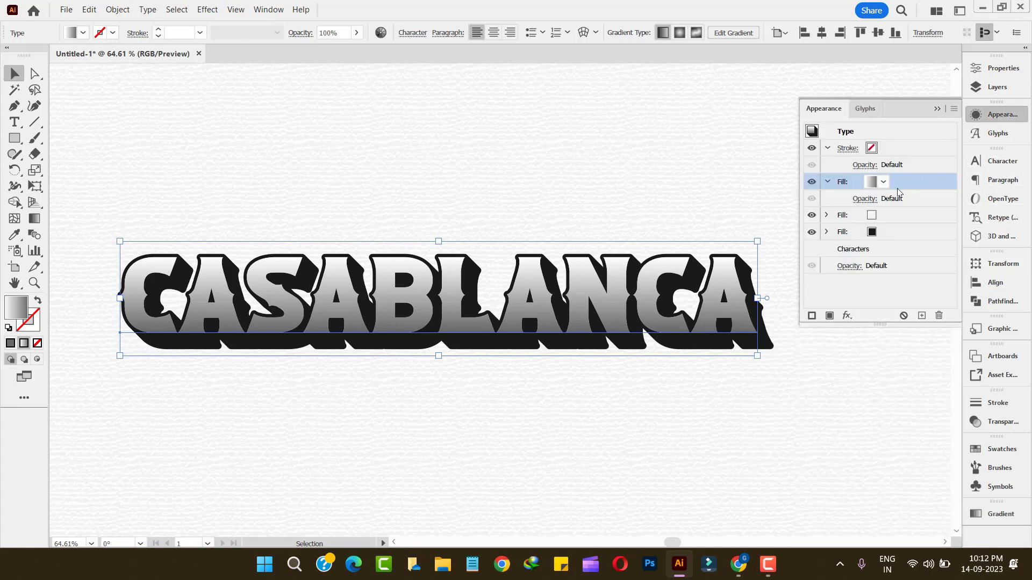
click(846, 316)
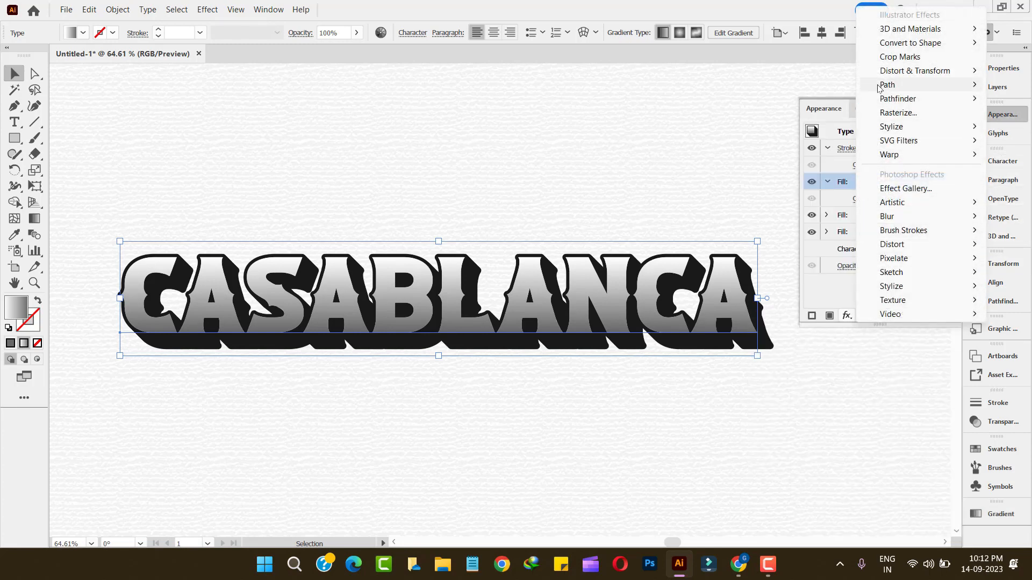
mouse_move(887, 85)
click(812, 85)
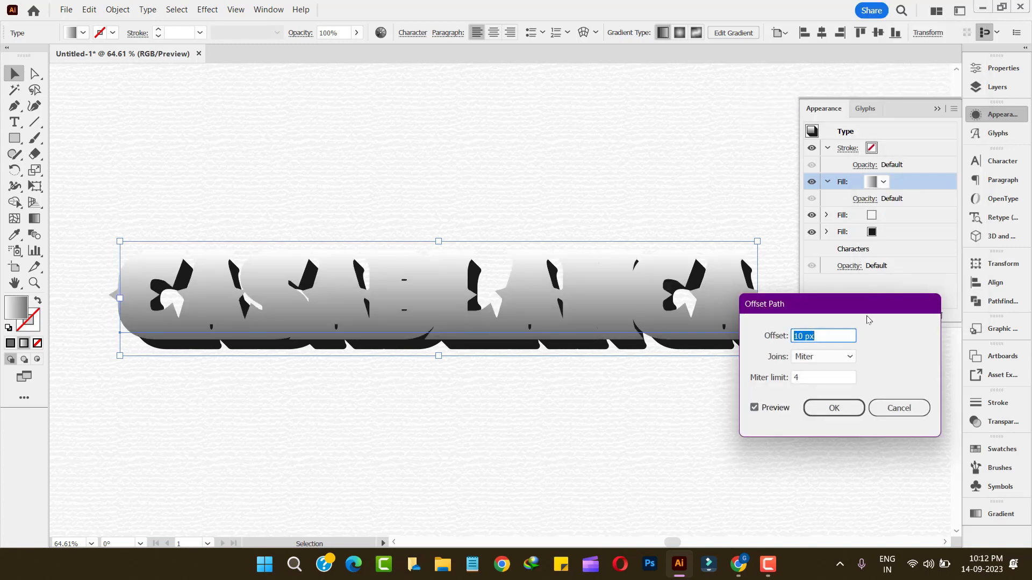
key(Down)
key(Down)
key(Down)
key(Down)
key(Down)
key(Down)
key(Down)
key(Down)
key(Down)
key(Down)
key(Down)
key(Down)
key(Down)
key(Down)
key(Down)
key(Down)
key(Down)
key(Down)
key(Up)
key(Up)
key(Up)
key(Up)
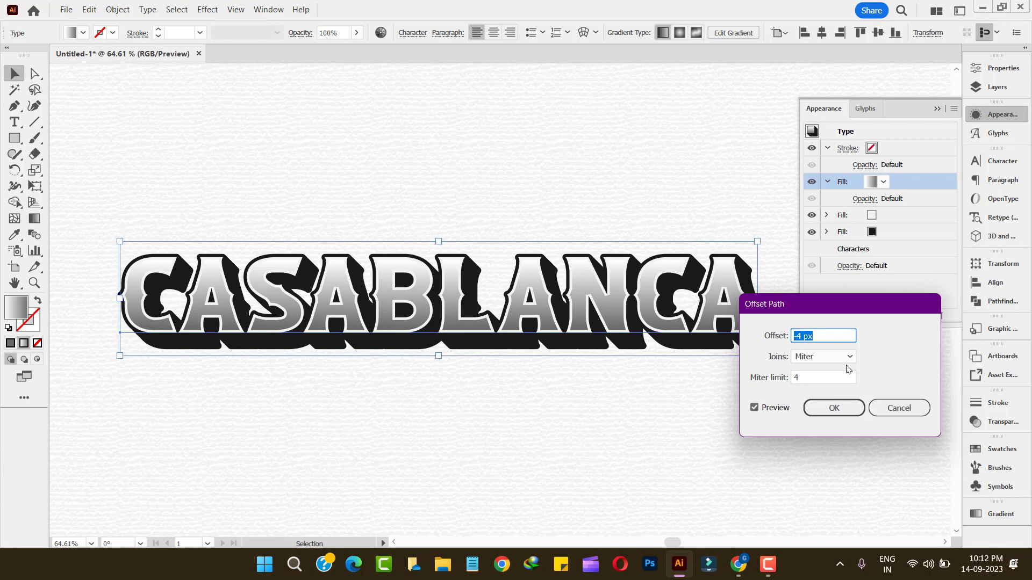
key(Up)
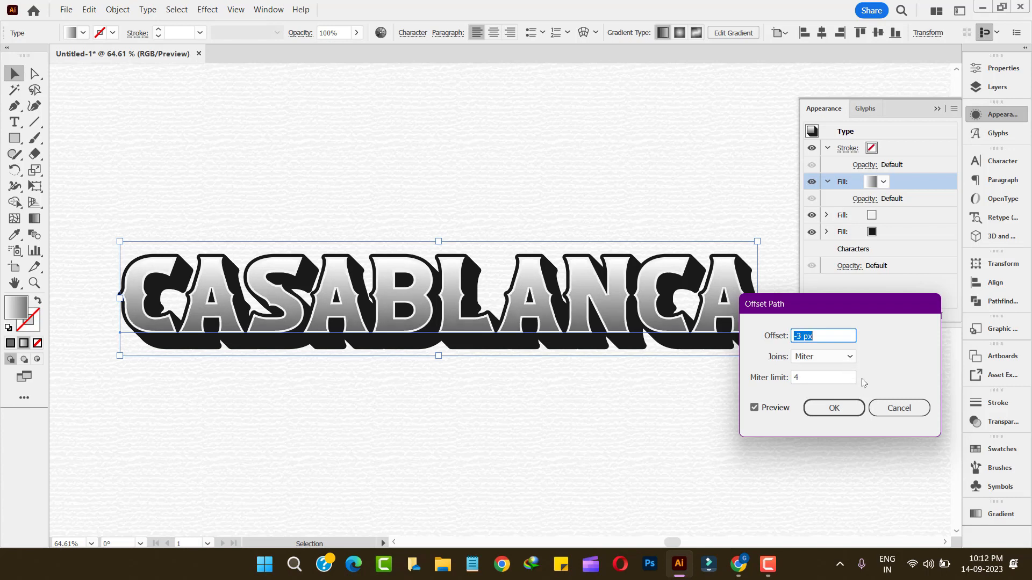
key(Down)
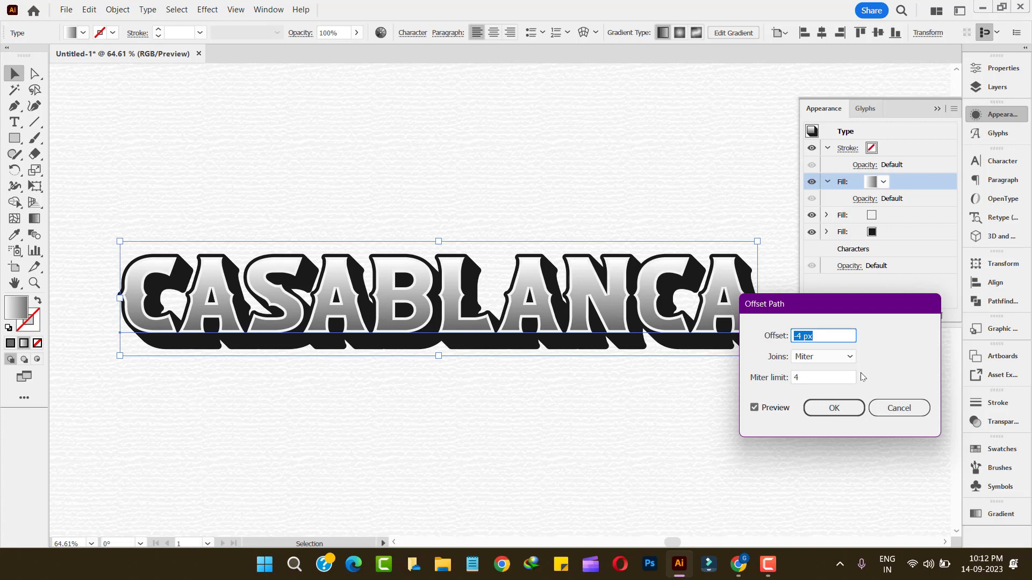
key(Up)
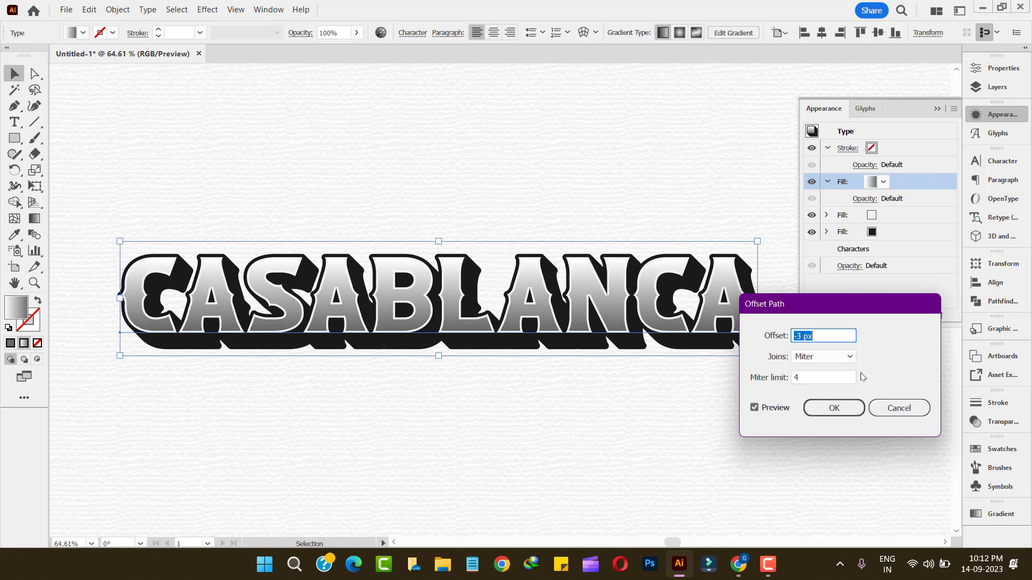
key(Down)
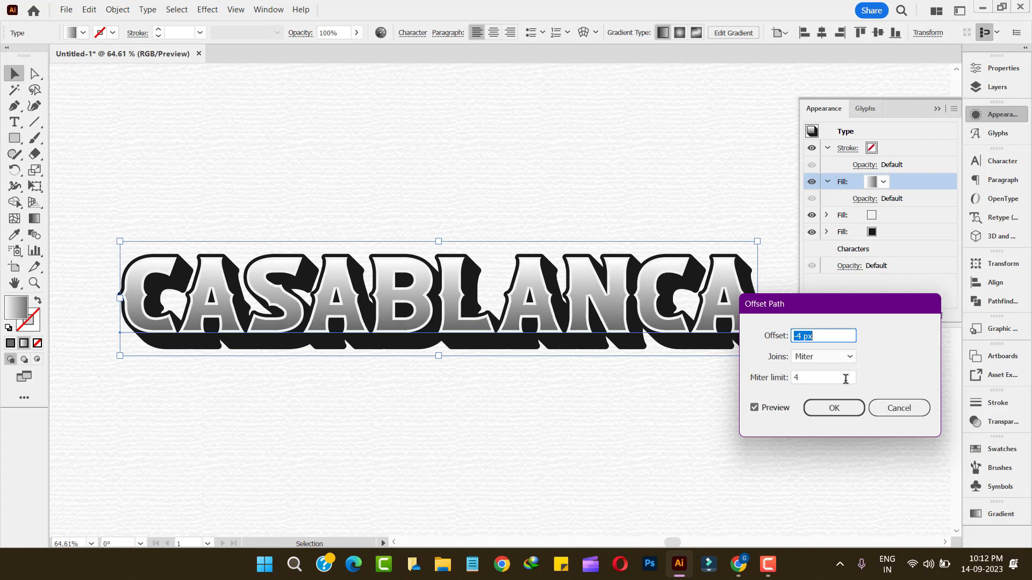
key(Up)
click(840, 410)
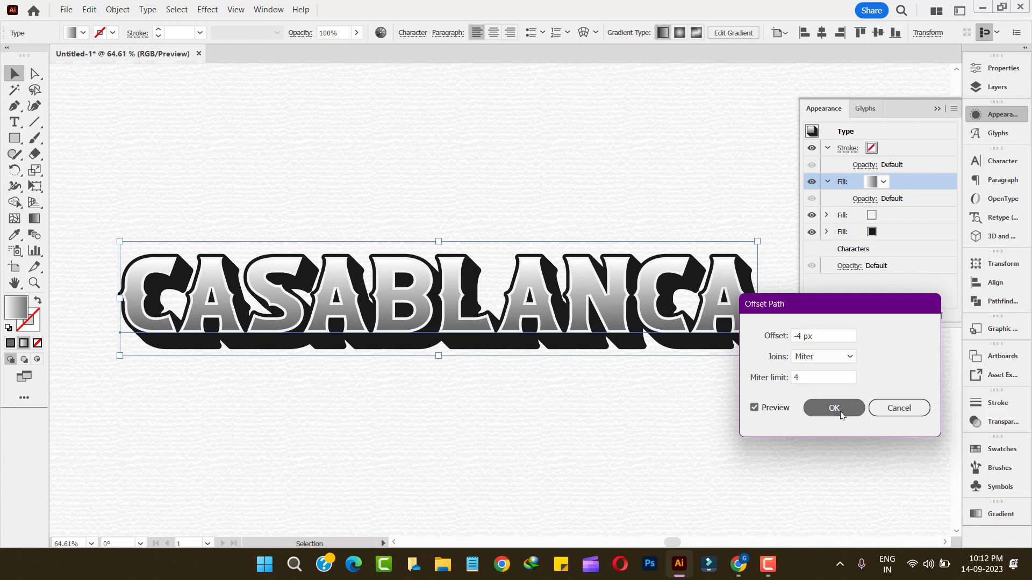
- Add another fill above the gradient fill and open the Web swatch library in an enlarged view clear of the text
click(895, 183)
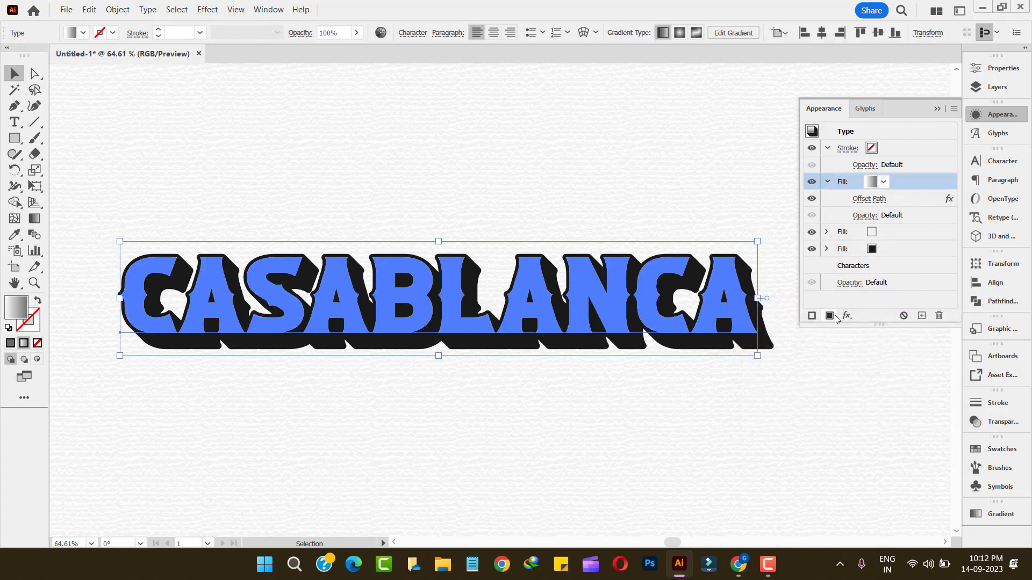
click(830, 315)
click(884, 183)
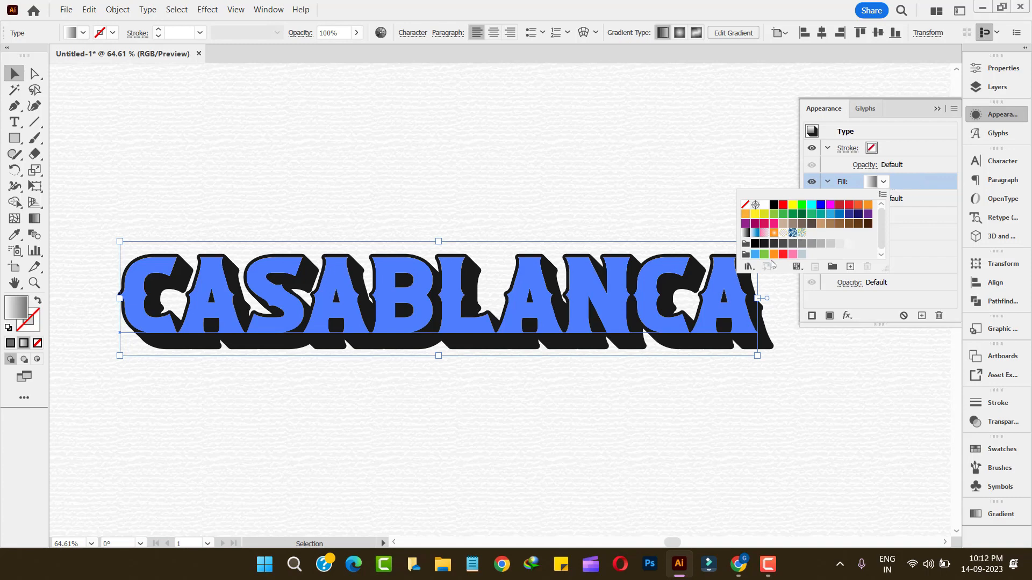
click(747, 267)
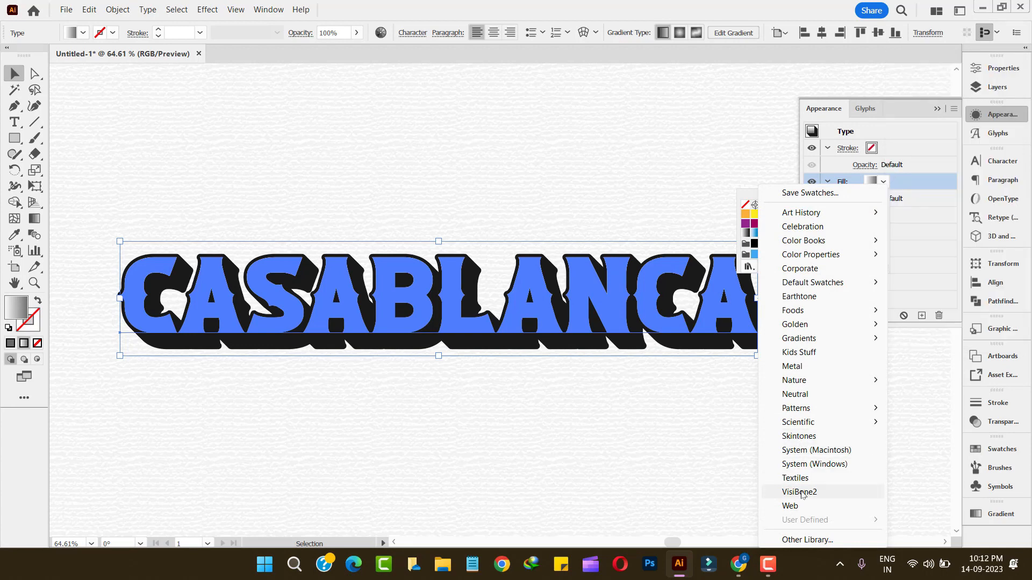
click(791, 506)
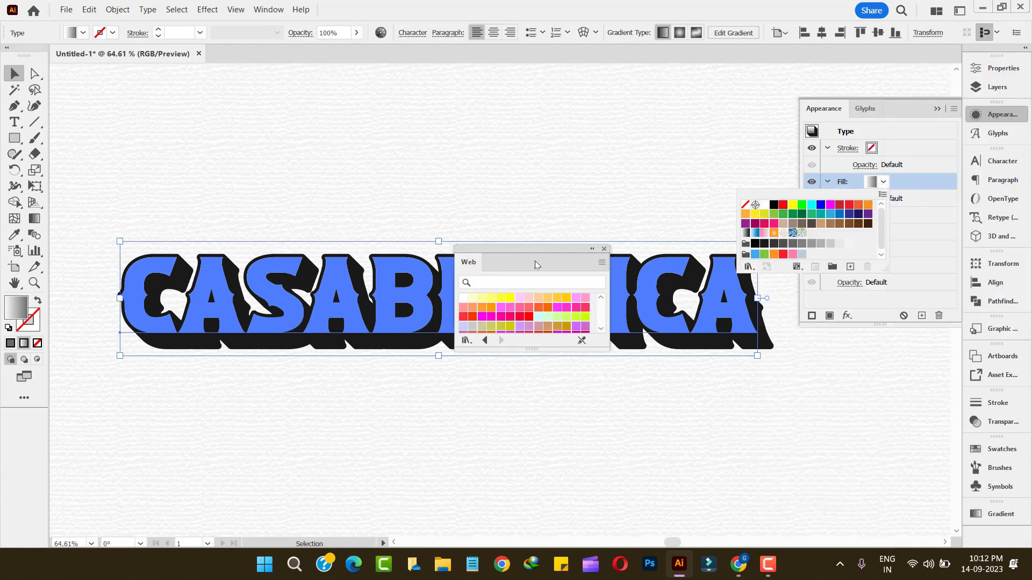
click(537, 246)
drag(531, 250, 849, 286)
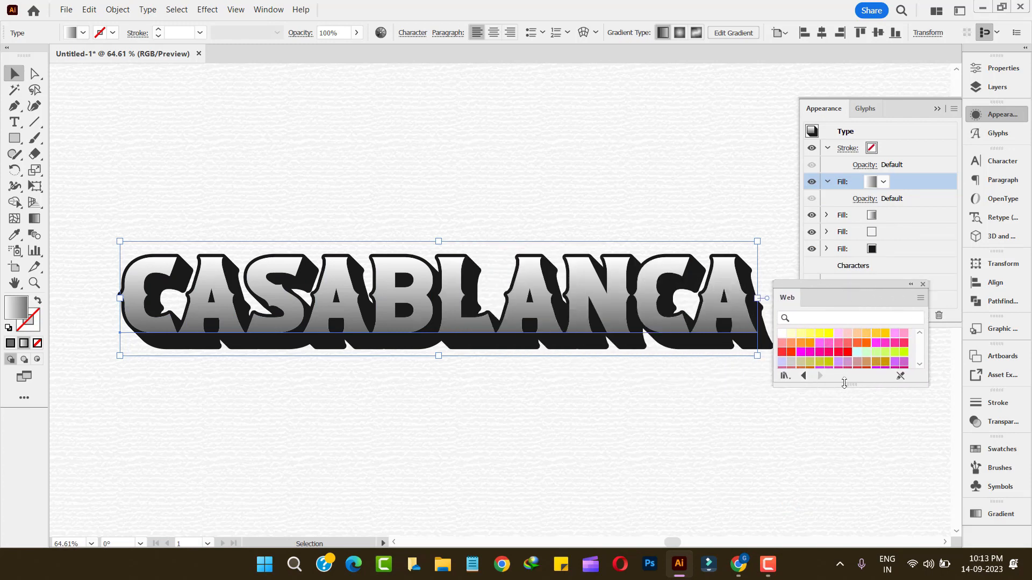
drag(846, 387, 848, 430)
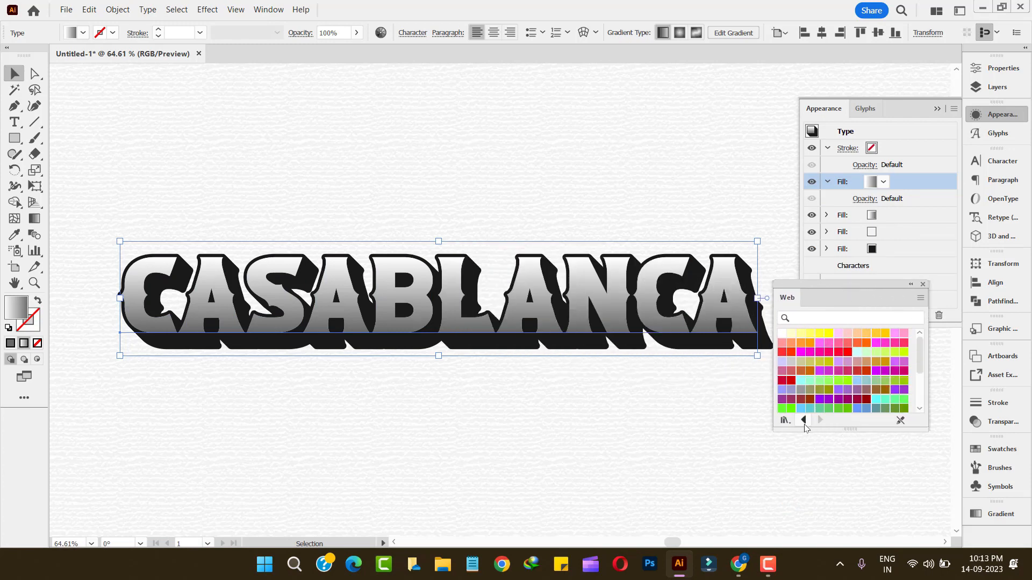
- Browse back to the Basic Graphics_Lines swatch library and apply its second horizontal line pattern to the top fill
click(804, 421)
click(805, 421)
click(804, 421)
click(805, 421)
click(804, 421)
click(804, 421)
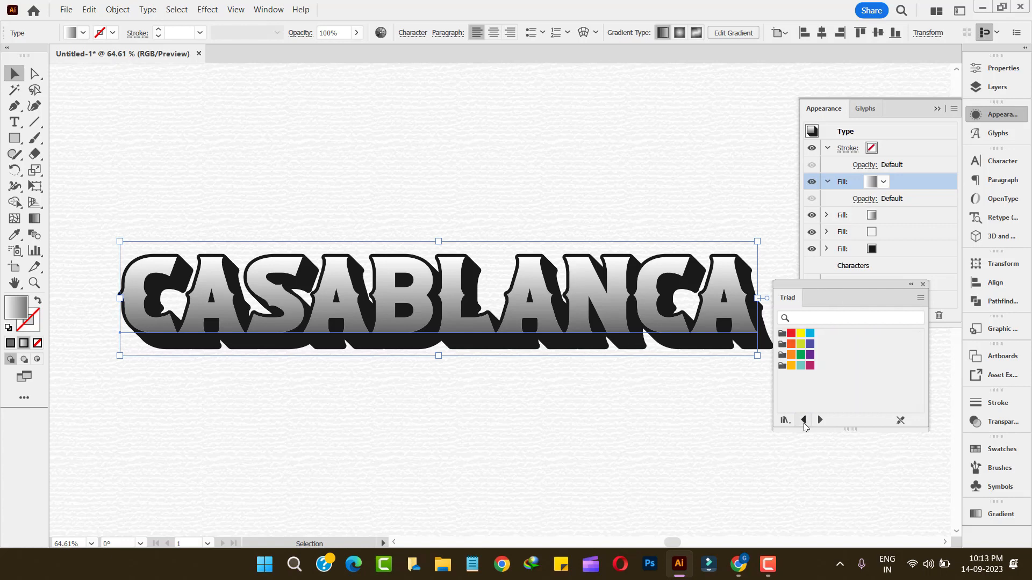
click(804, 420)
click(802, 420)
click(804, 420)
click(803, 420)
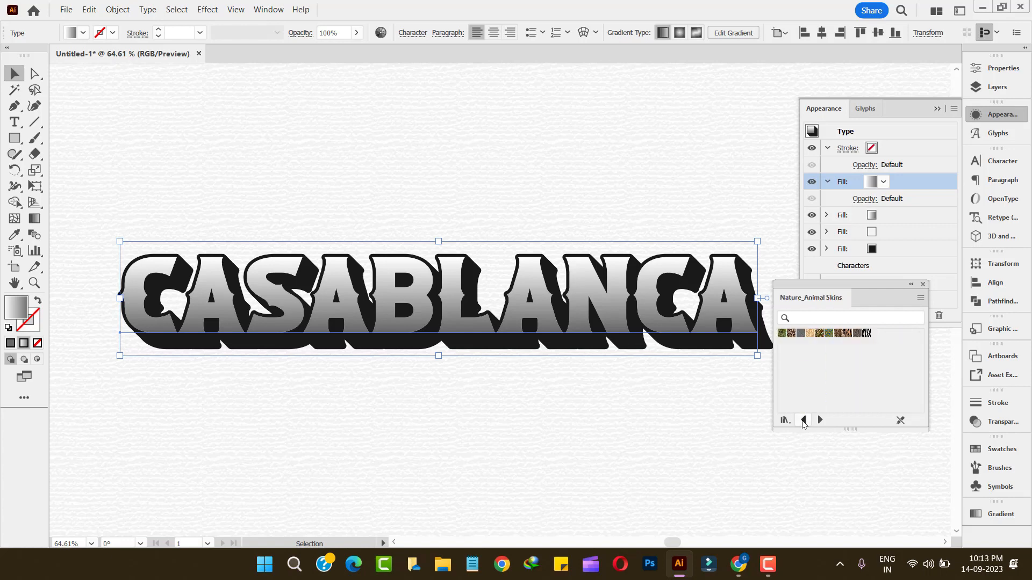
click(803, 420)
click(804, 420)
click(803, 420)
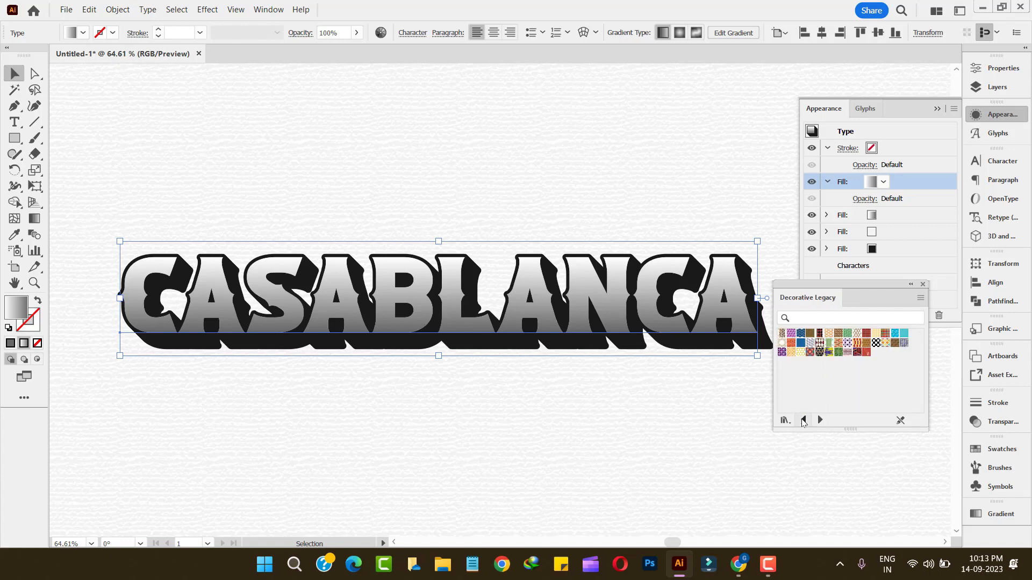
click(803, 420)
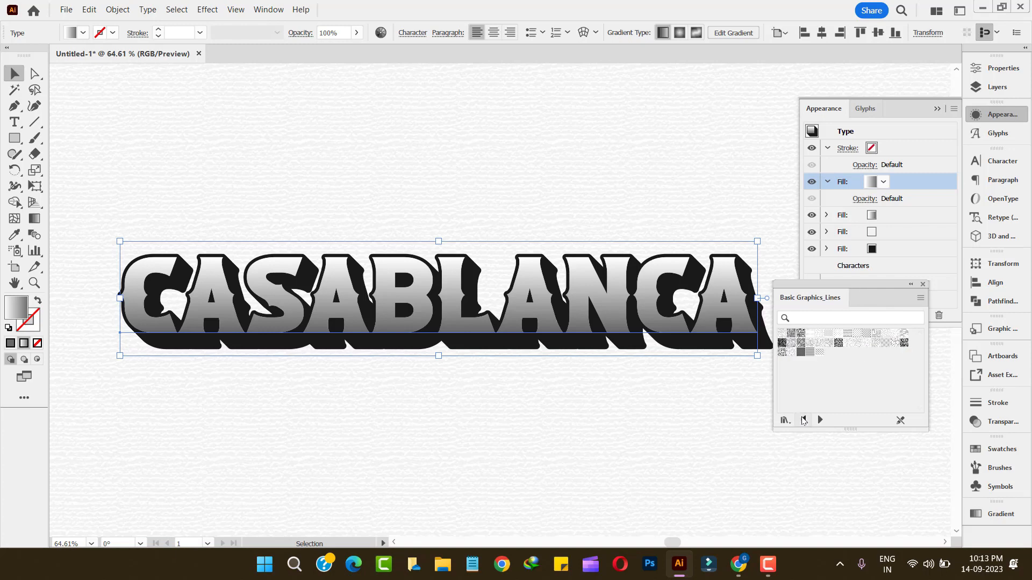
click(800, 336)
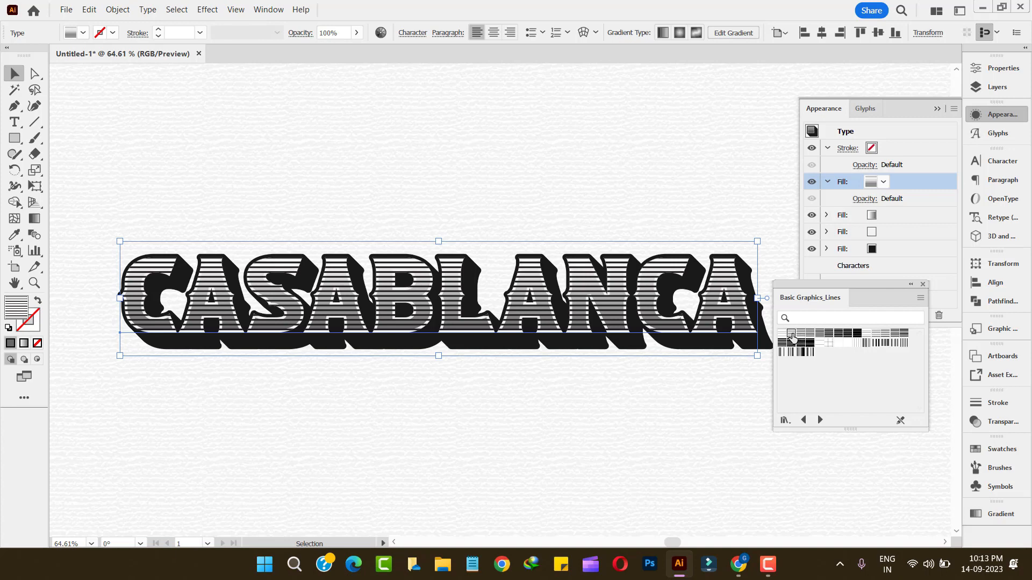
click(791, 334)
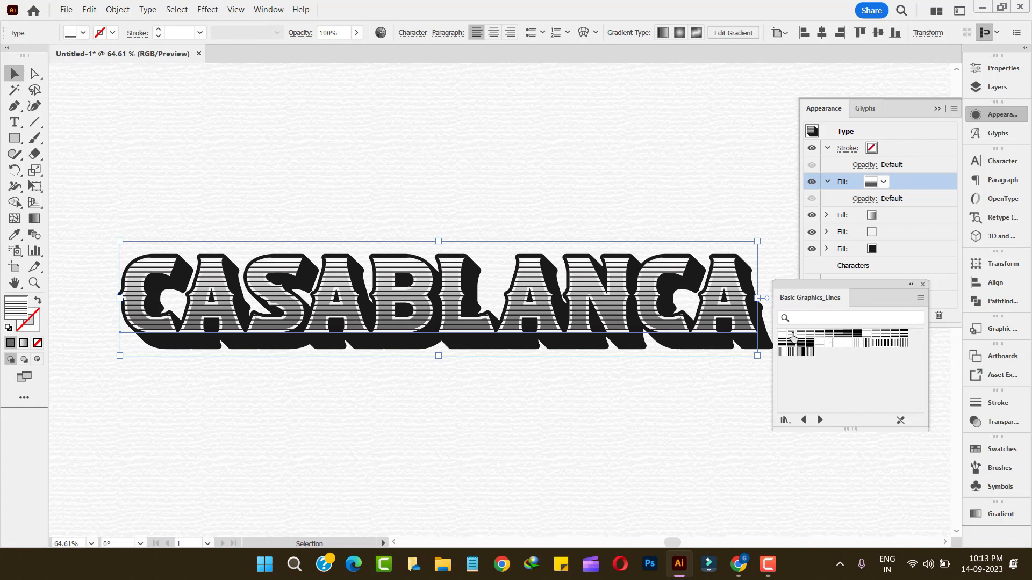
- Apply an Offset Path effect of -5 px to the line-pattern fill
click(914, 188)
click(847, 316)
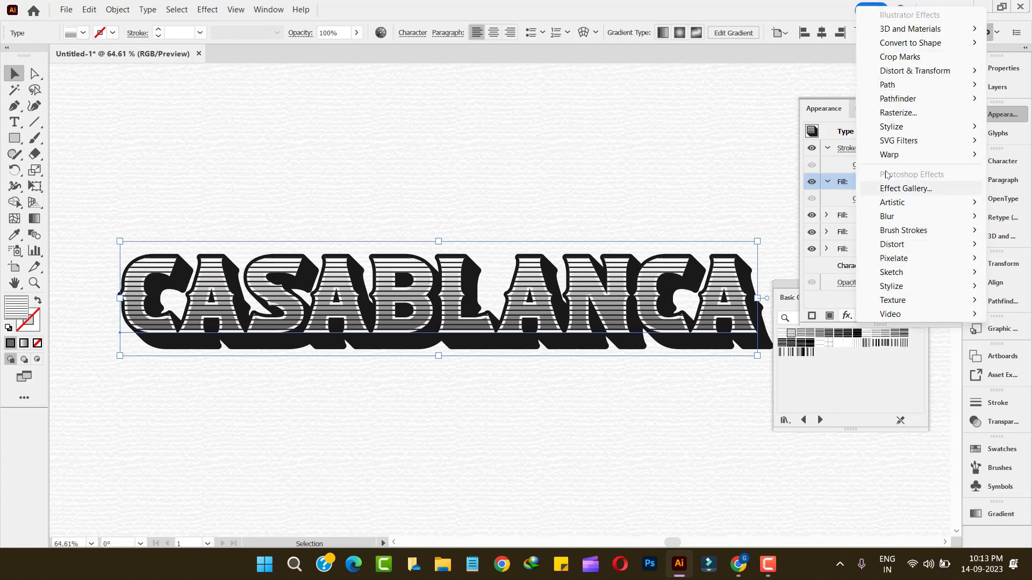
mouse_move(885, 90)
click(822, 86)
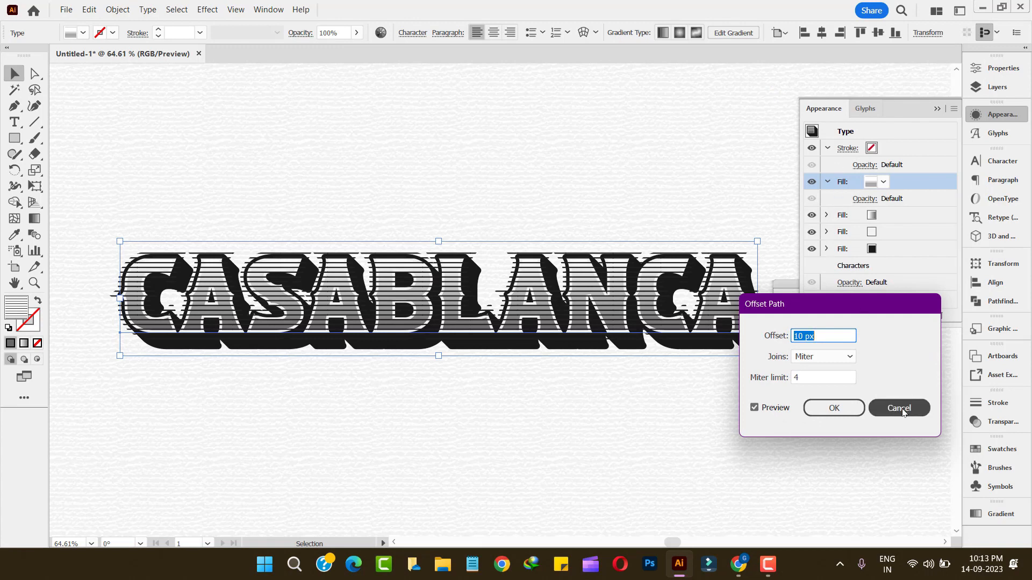
key(Down)
key(Down)
key(Down)
key(Down)
key(Down)
key(Down)
key(Down)
key(Down)
key(Down)
key(Down)
key(Down)
key(Down)
key(Down)
key(Down)
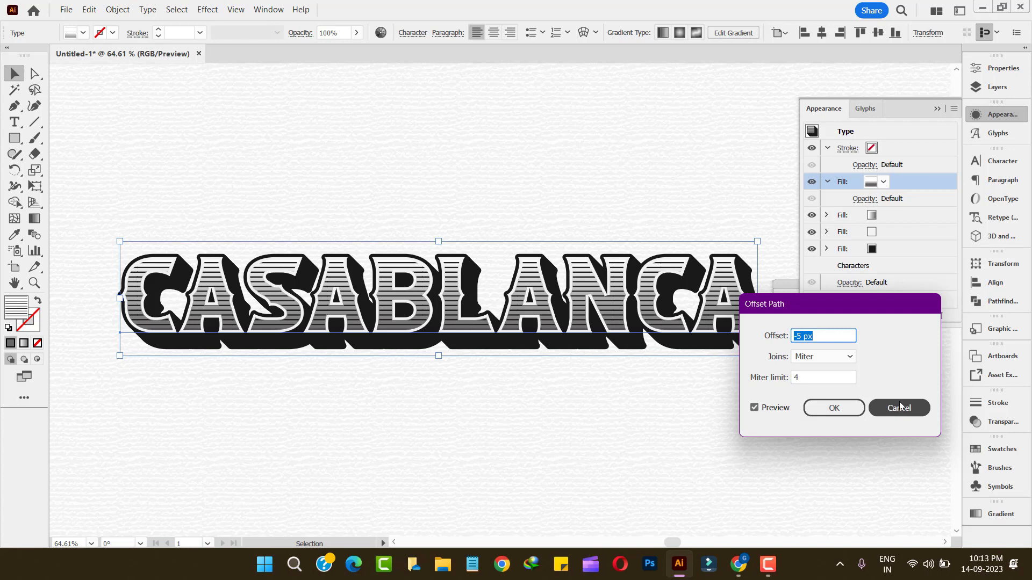
click(847, 408)
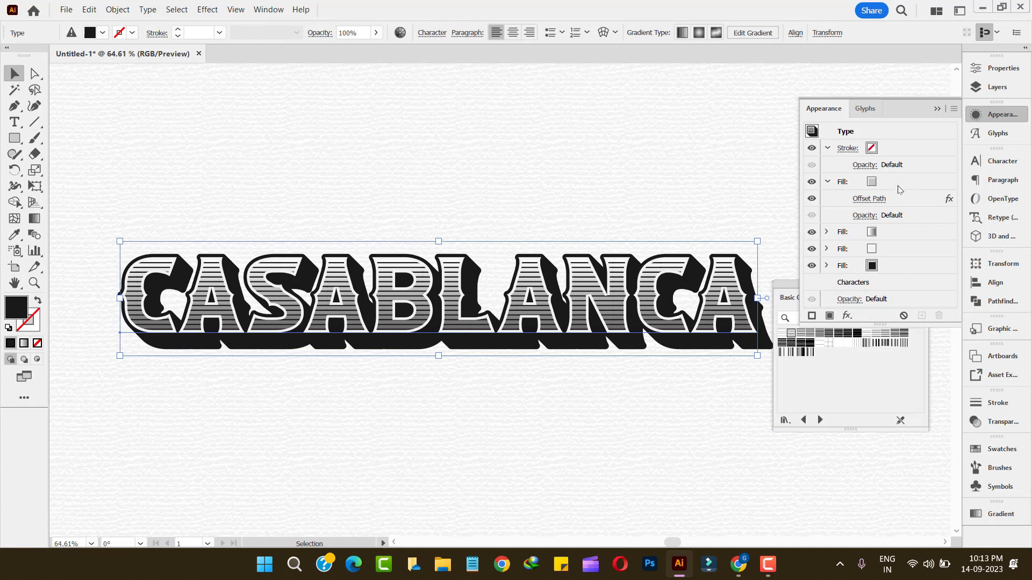
- Add an Inner Glow effect to the gradient fill below the line pattern and set the glow colour to black
click(901, 237)
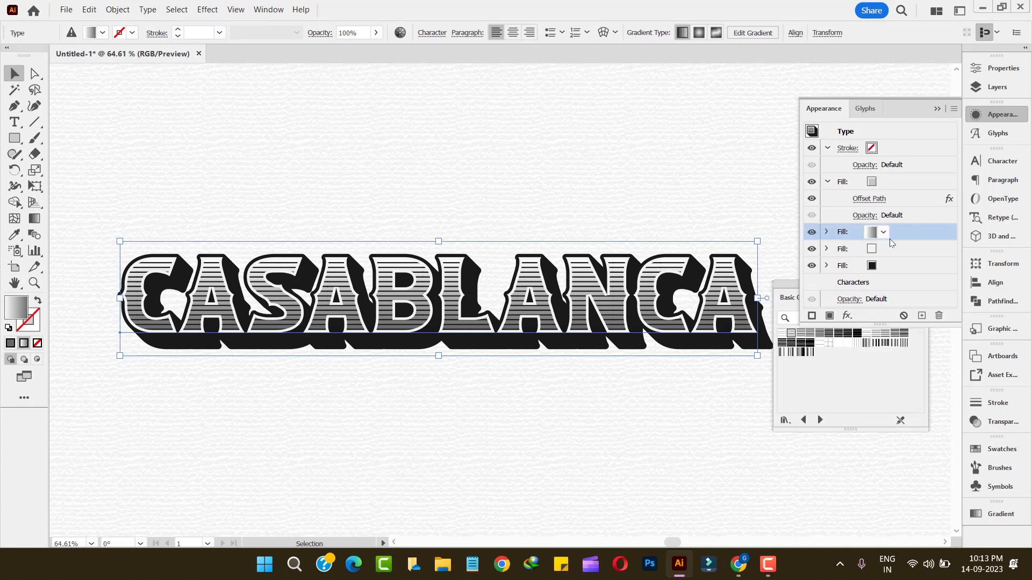
click(847, 316)
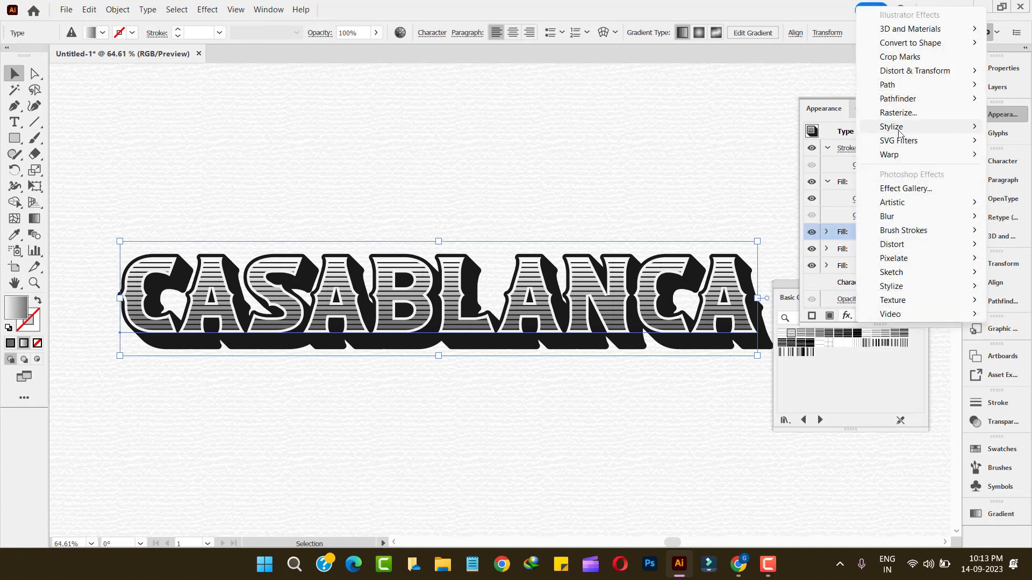
mouse_move(900, 133)
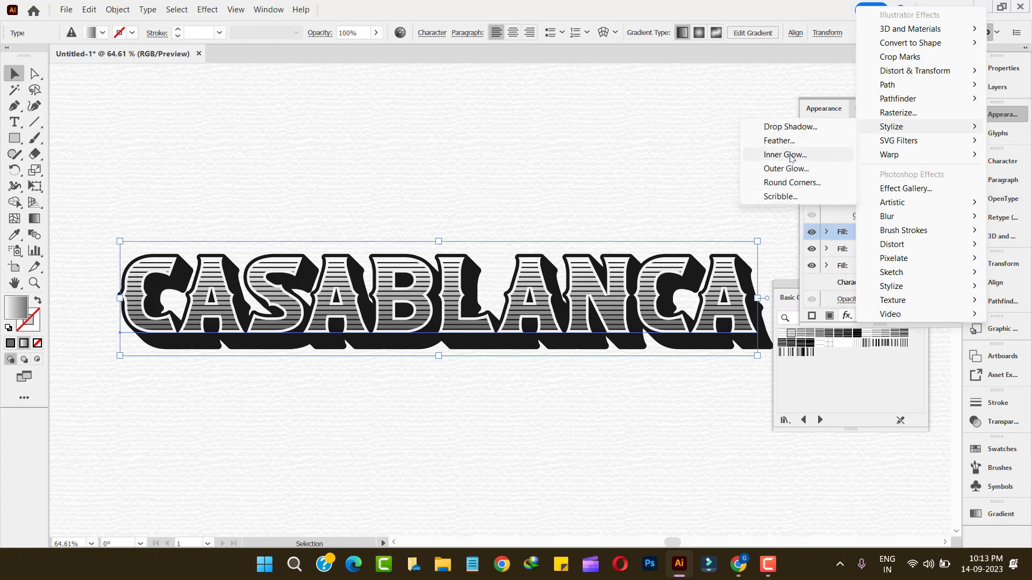
click(791, 158)
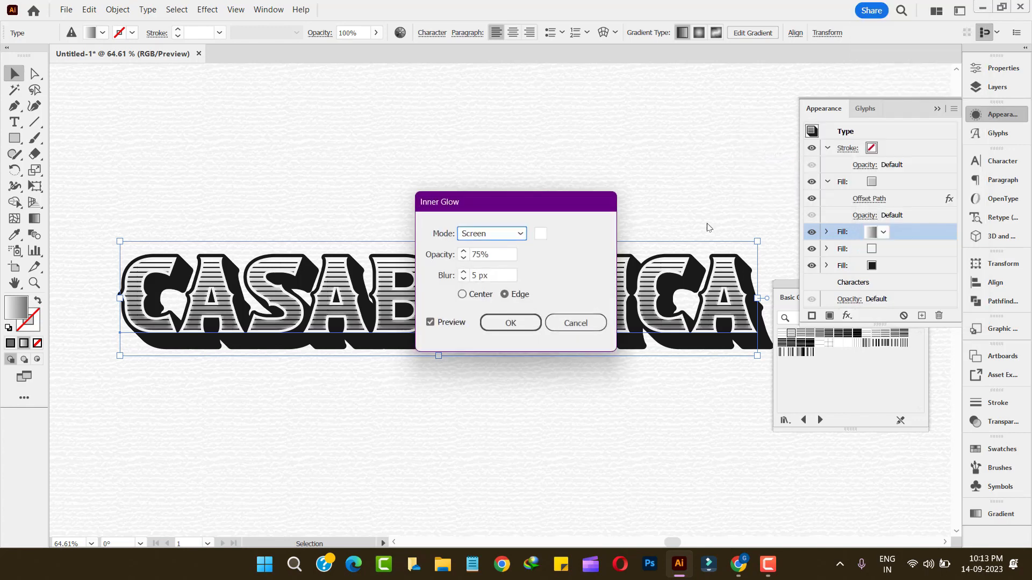
drag(517, 202, 615, 99)
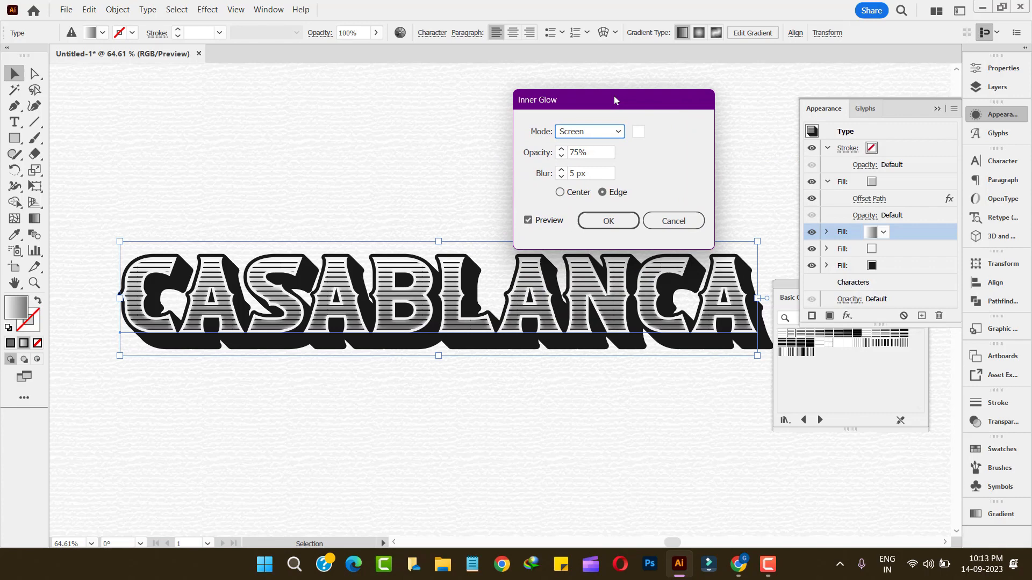
click(639, 132)
drag(433, 333, 515, 365)
click(647, 199)
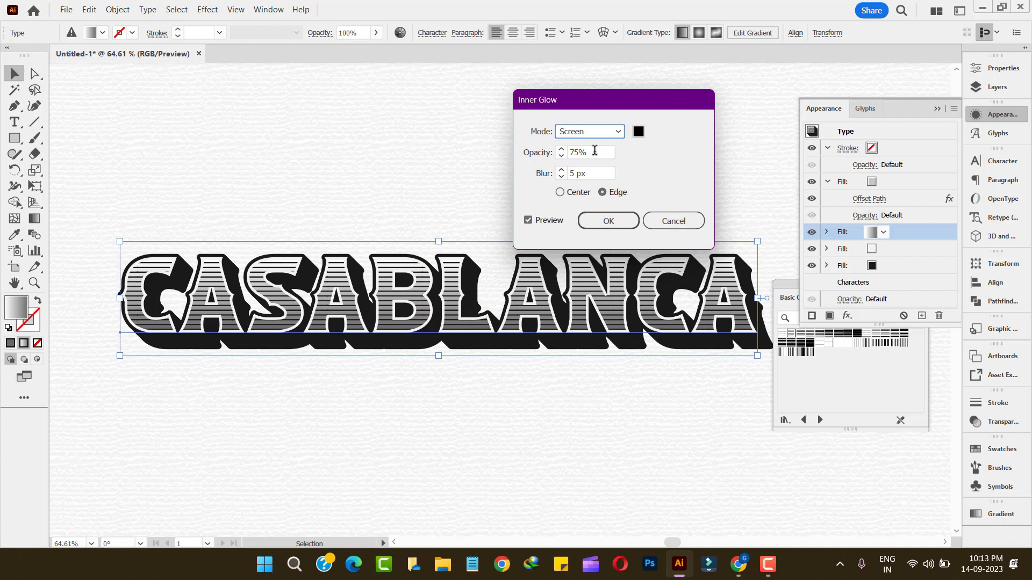
- Set the inner glow to Normal mode with 80% opacity and a 5 px blur from the edge, and apply it
click(616, 134)
click(610, 149)
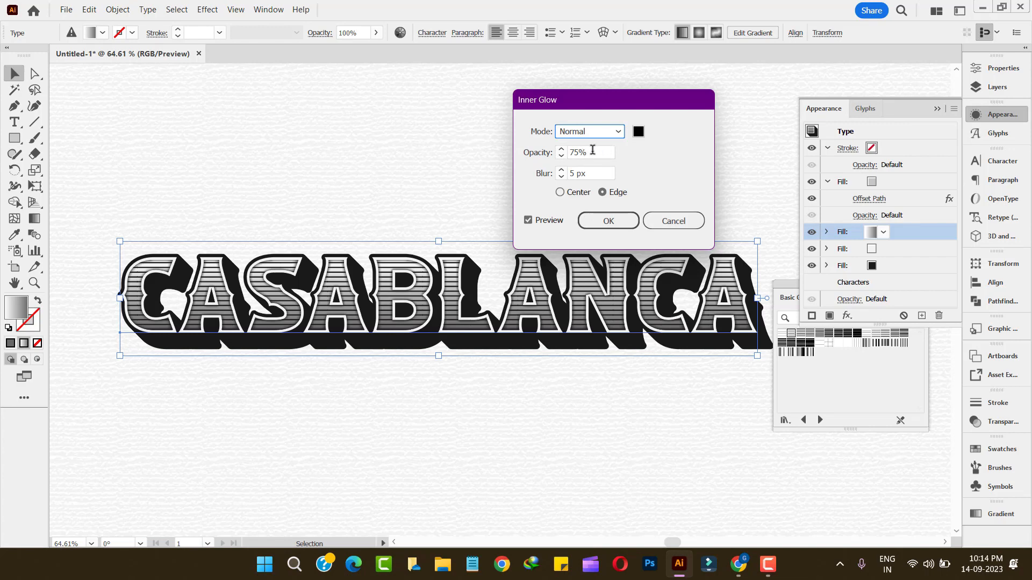
click(591, 152)
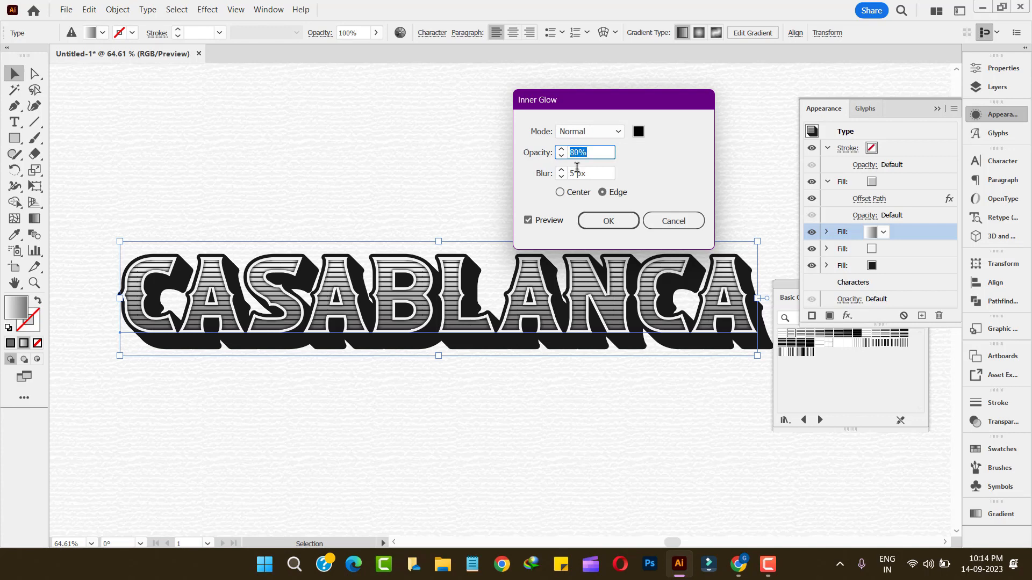
key(Tab)
key(Down)
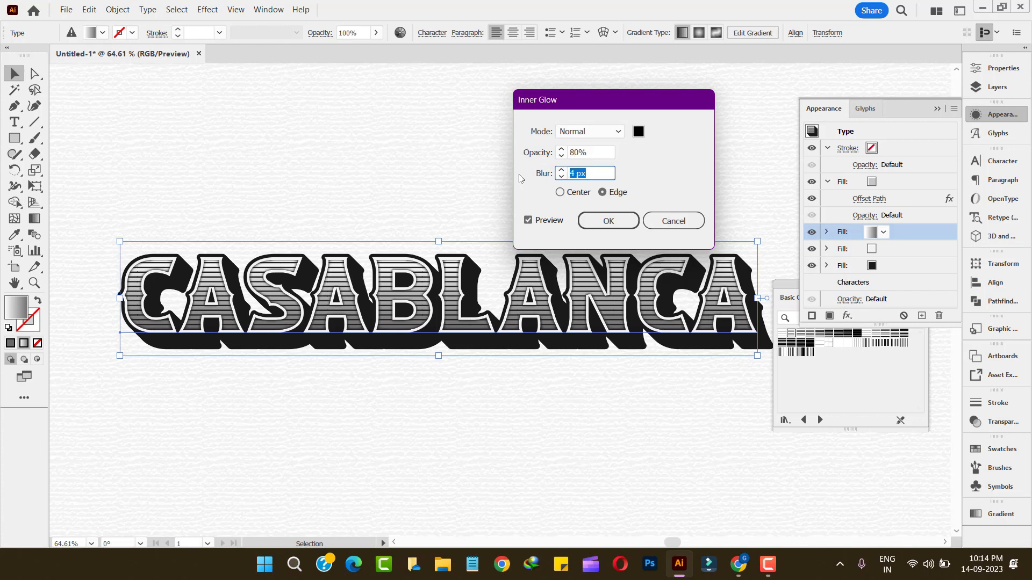
key(Up)
key(Up)
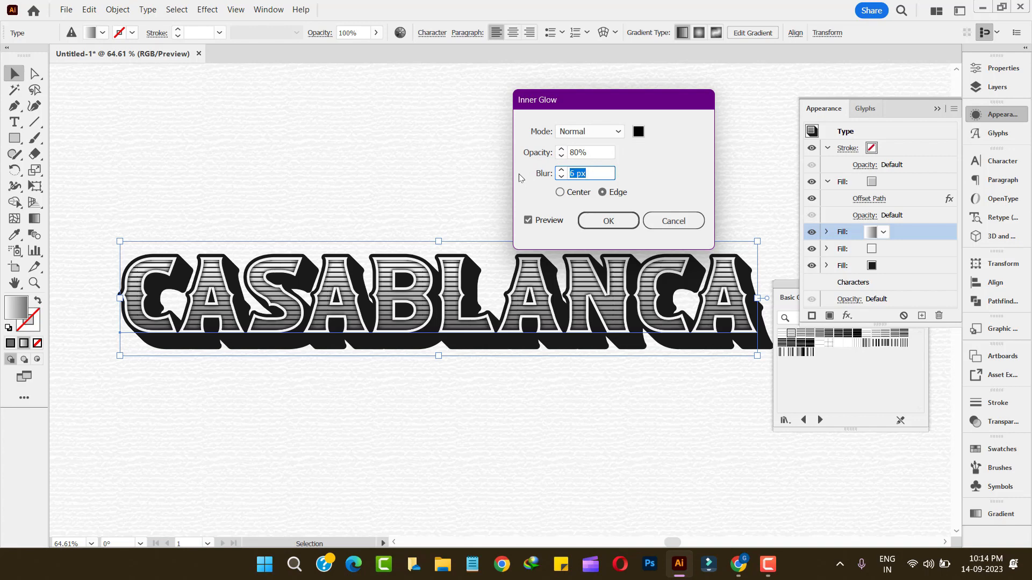
key(Down)
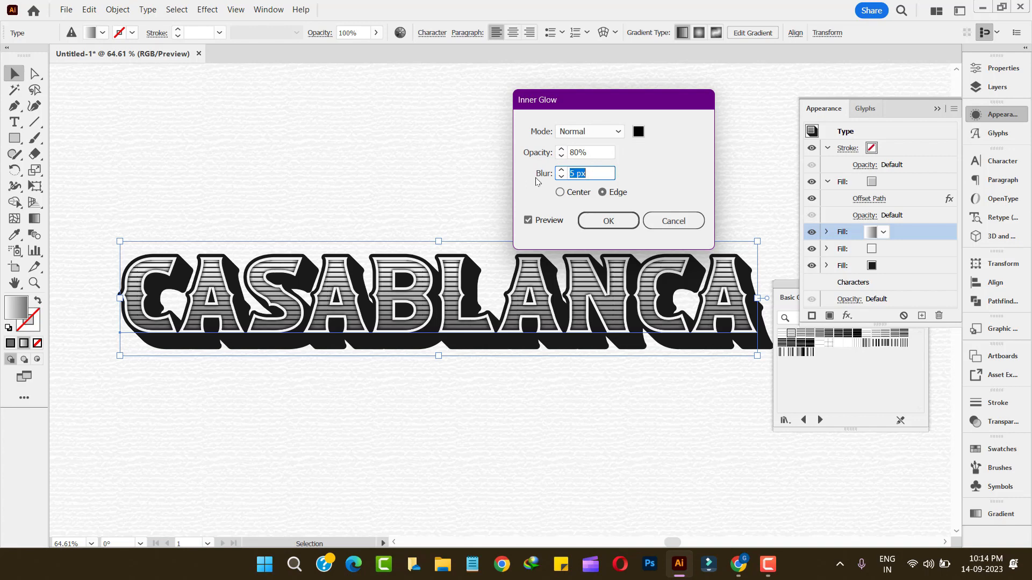
click(596, 222)
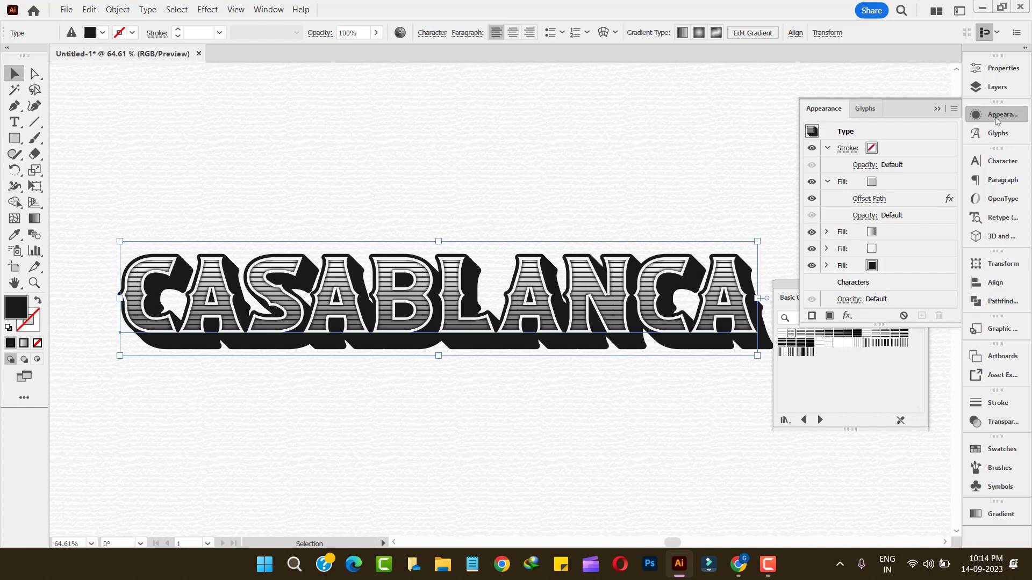
- Add a Warp effect to the whole type object, trying the Fish style before choosing Rise
click(876, 128)
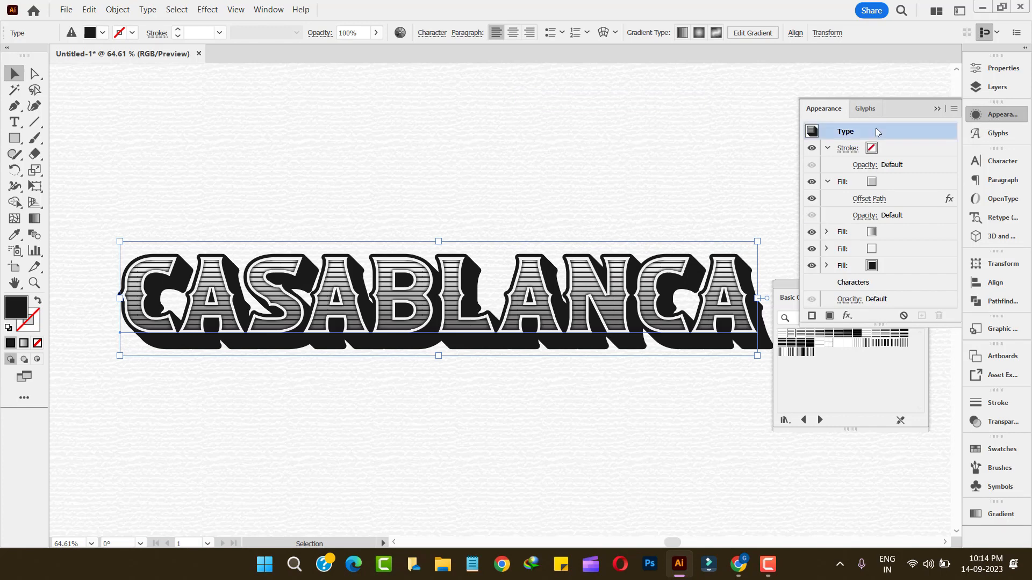
click(847, 315)
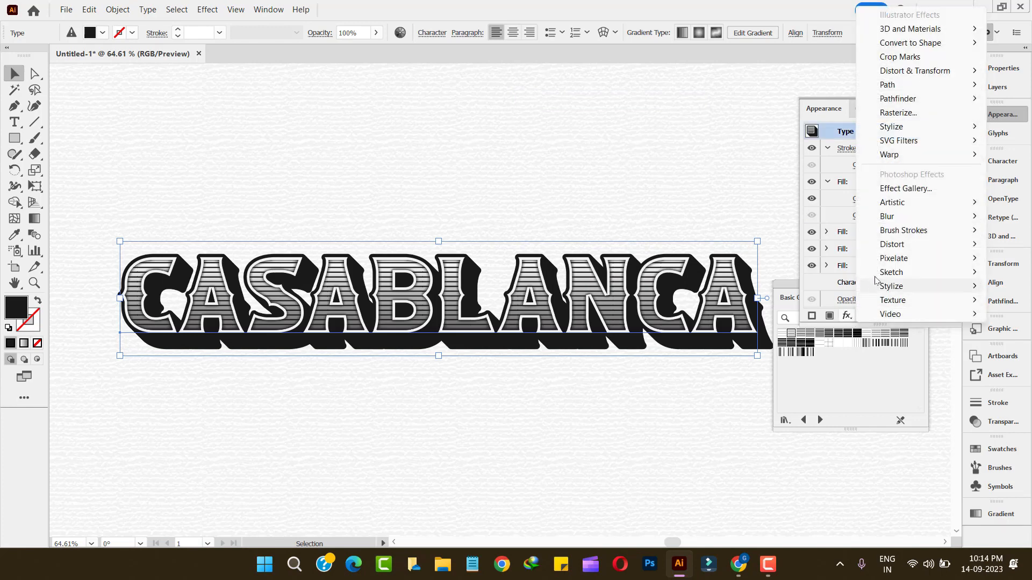
mouse_move(894, 156)
click(839, 155)
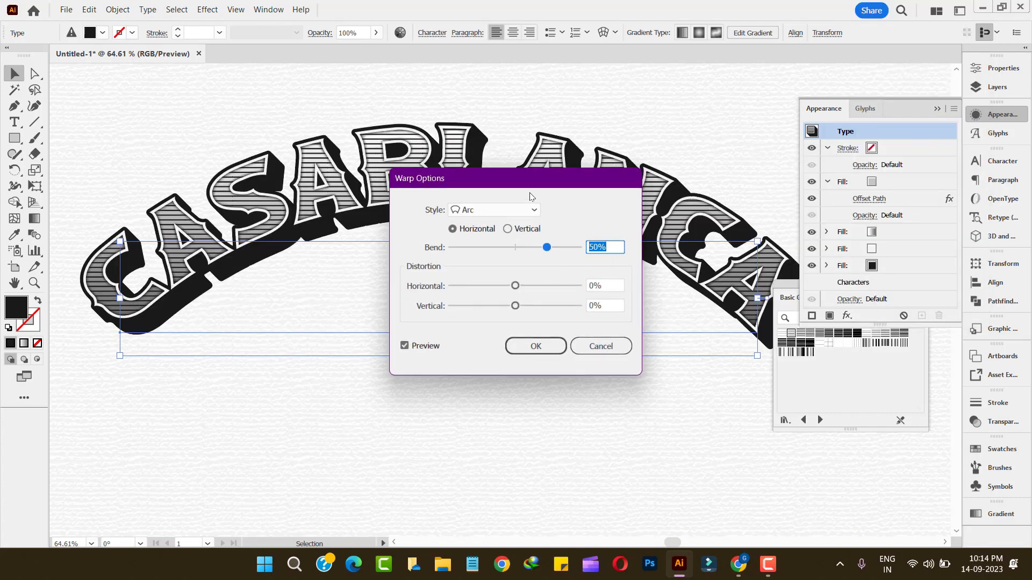
click(535, 209)
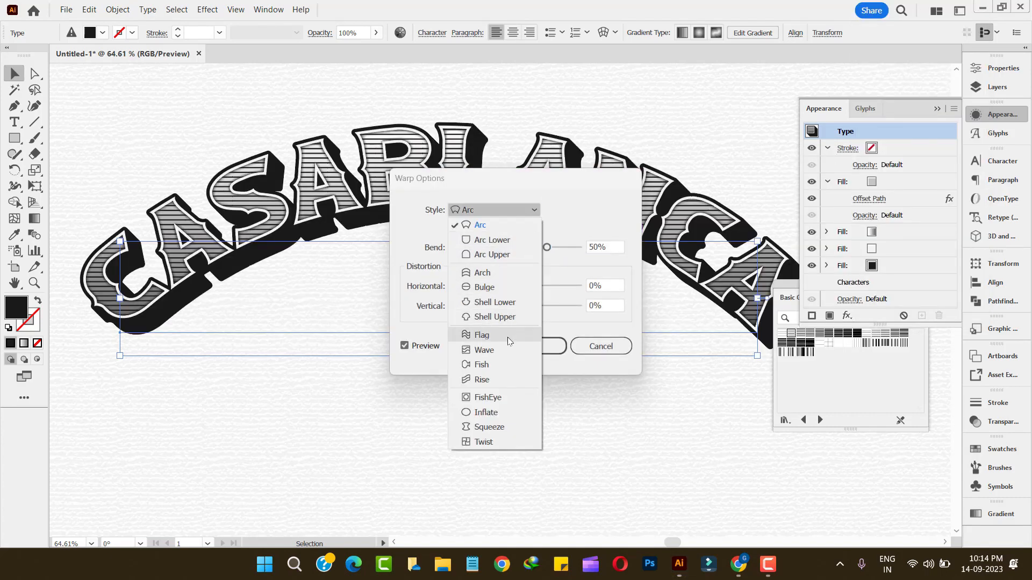
click(505, 368)
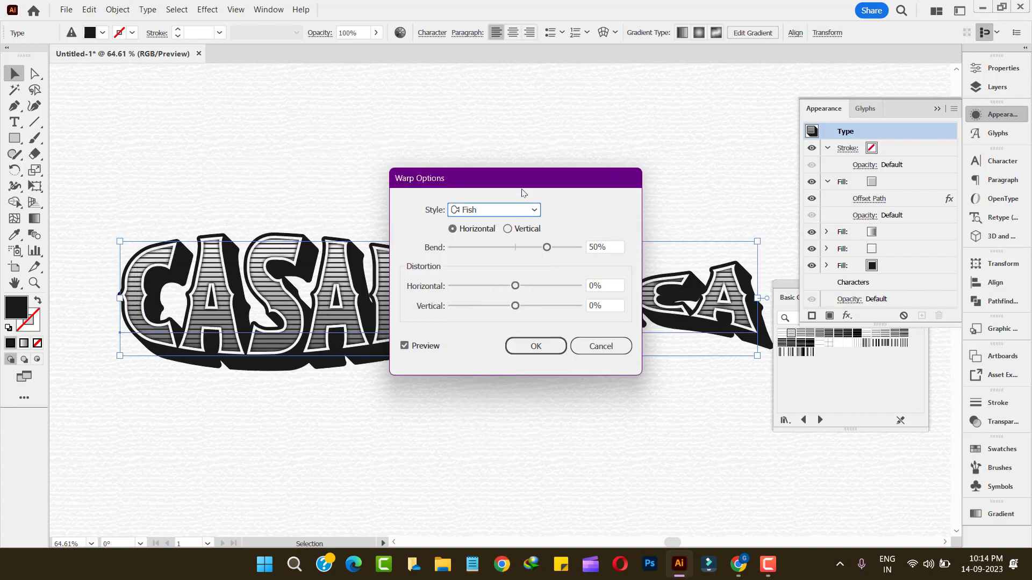
click(535, 210)
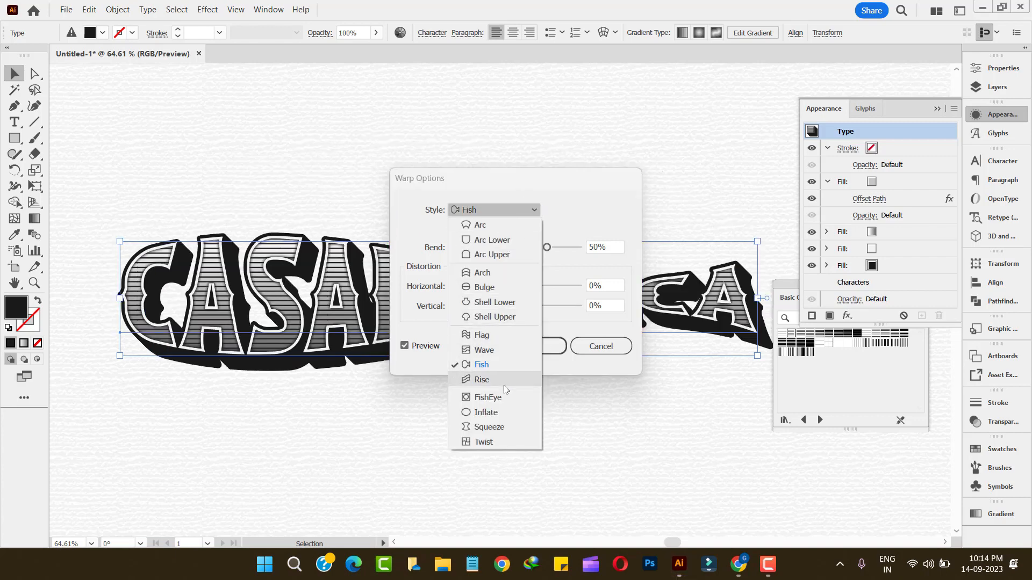
click(504, 383)
- Reduce the horizontal bend of the Rise warp to about 30% and apply the effect
drag(522, 175, 848, 68)
click(933, 133)
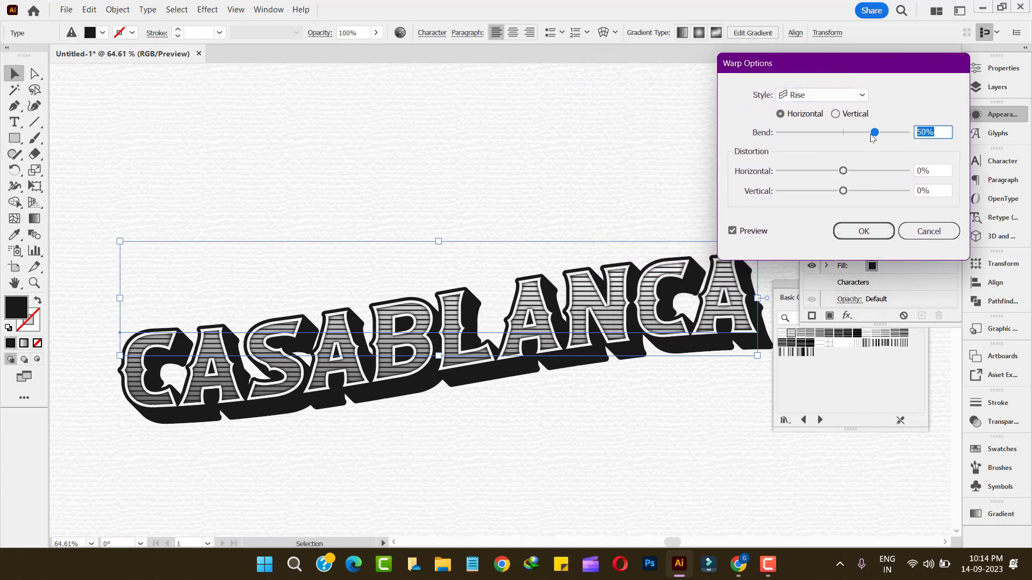
drag(871, 135, 842, 134)
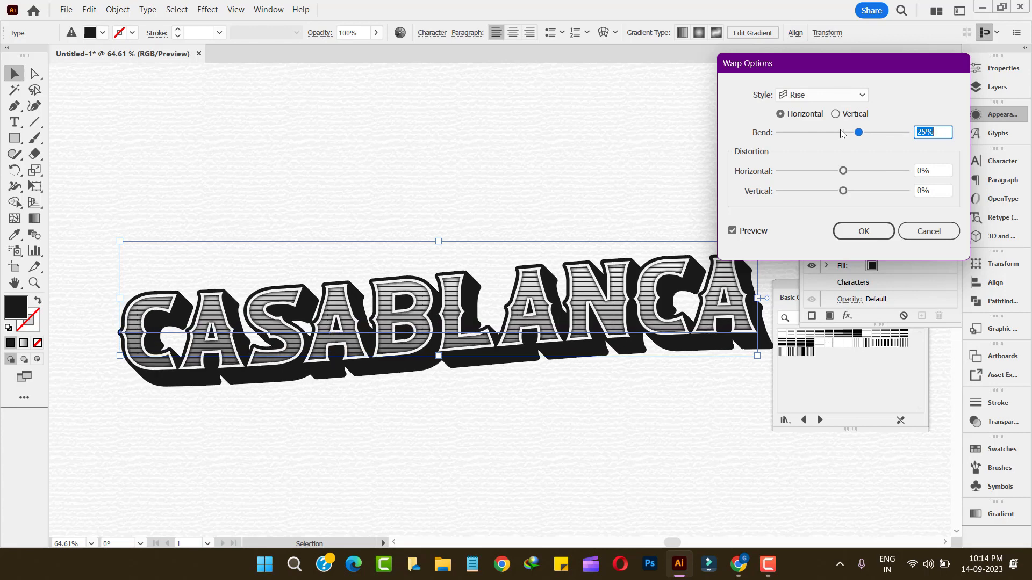
key(Up)
key(Up)
key(Up)
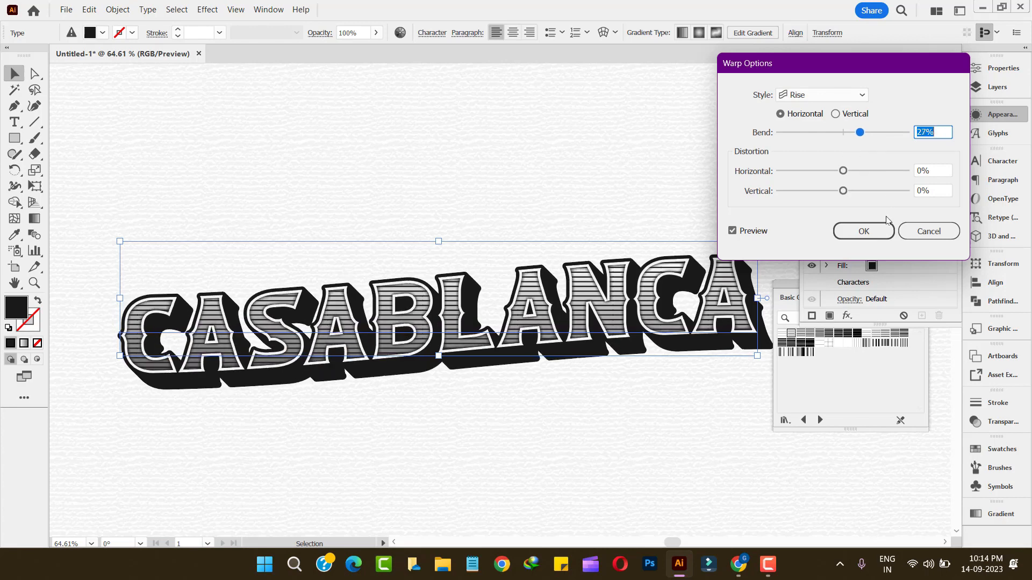
key(Up)
key(Up)
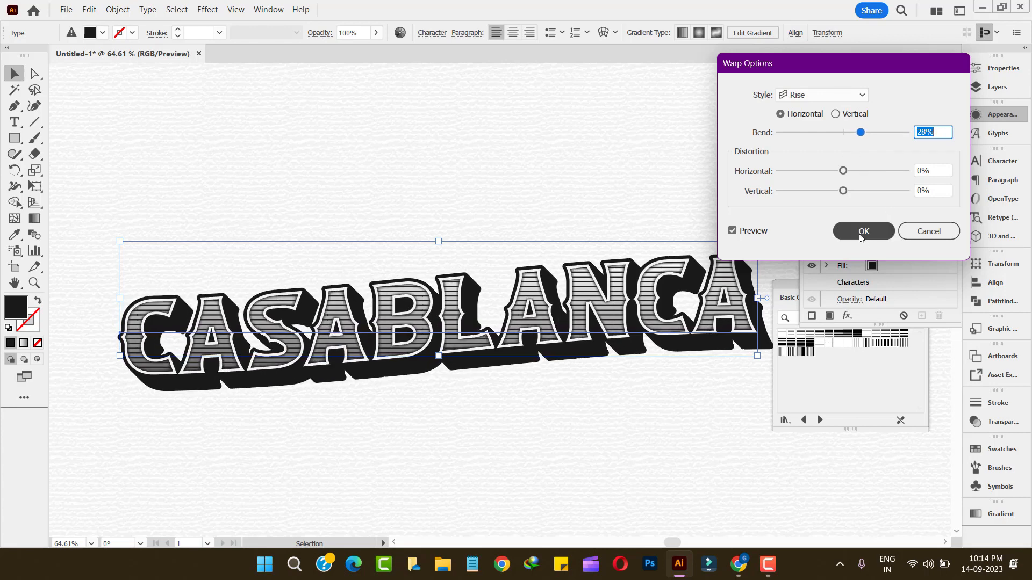
click(860, 237)
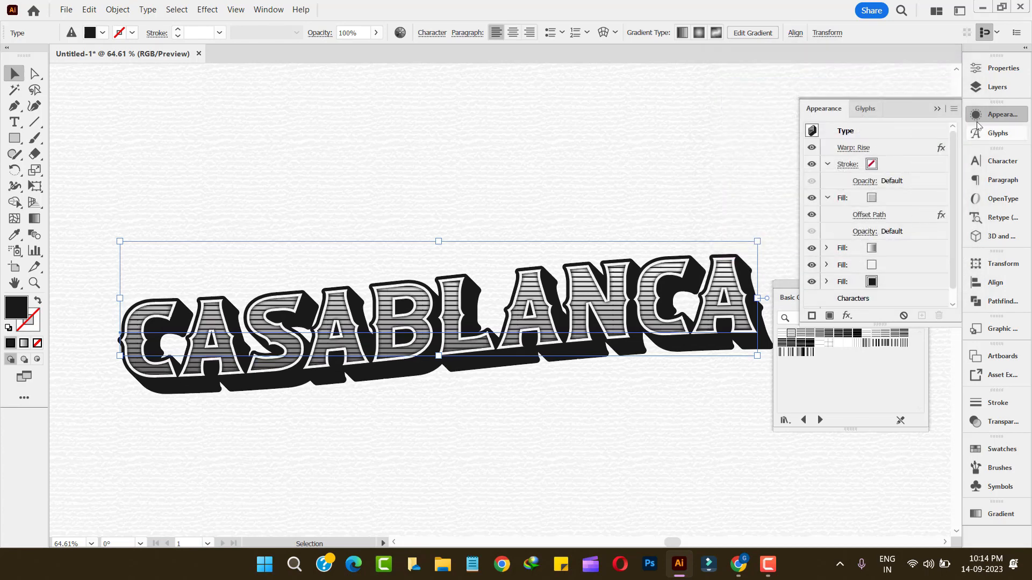
- Close the line pattern swatch library, fit the artboard on screen and move the CASABLANCA text toward the artboard's middle
click(994, 115)
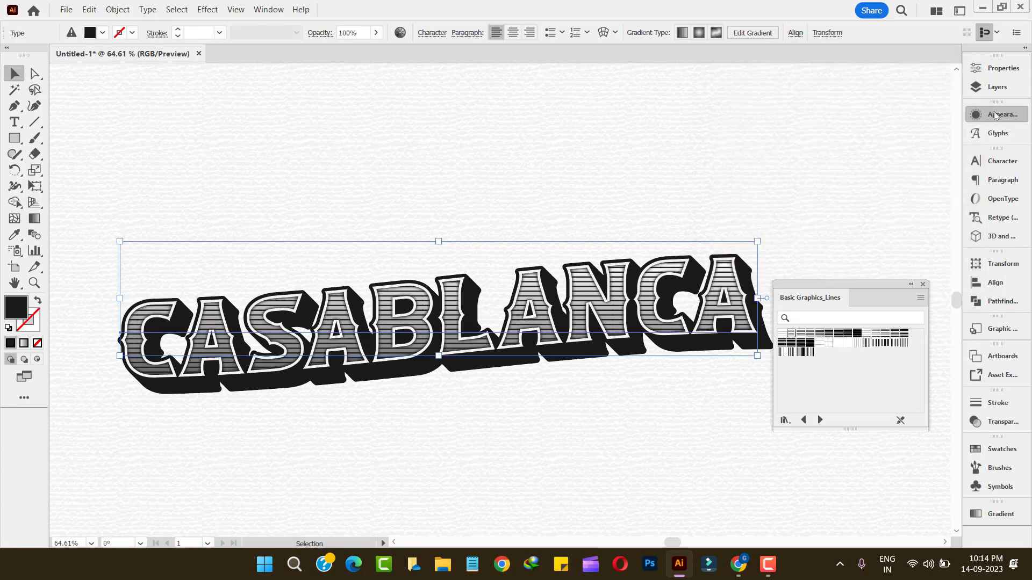
click(923, 285)
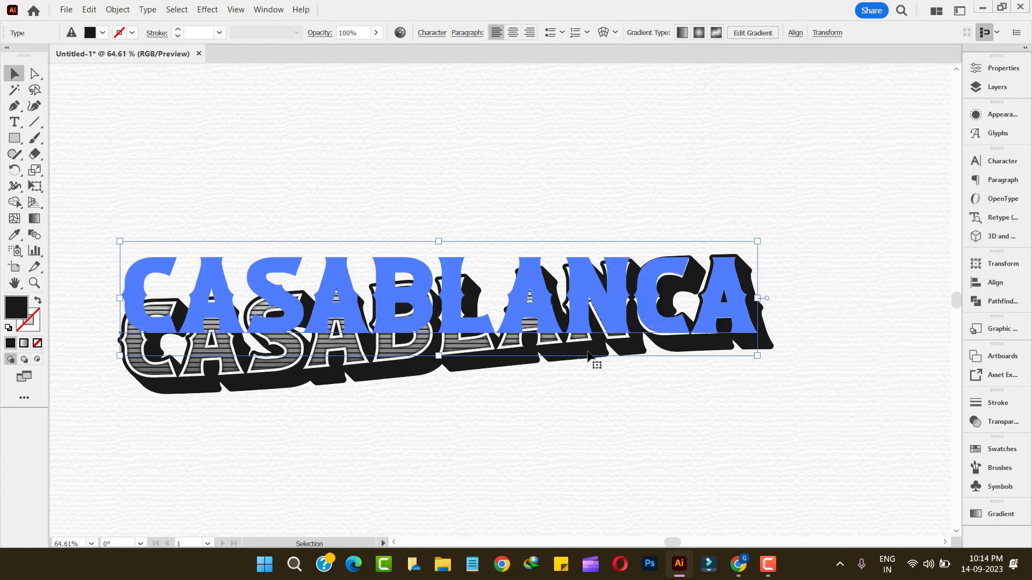
click(92, 544)
click(98, 533)
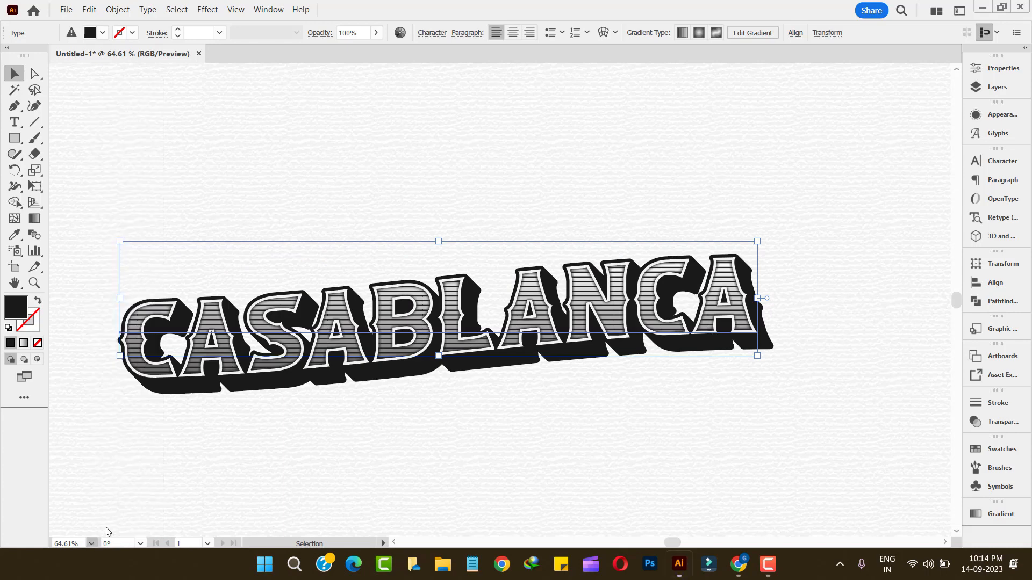
drag(714, 373, 470, 240)
drag(709, 306, 785, 301)
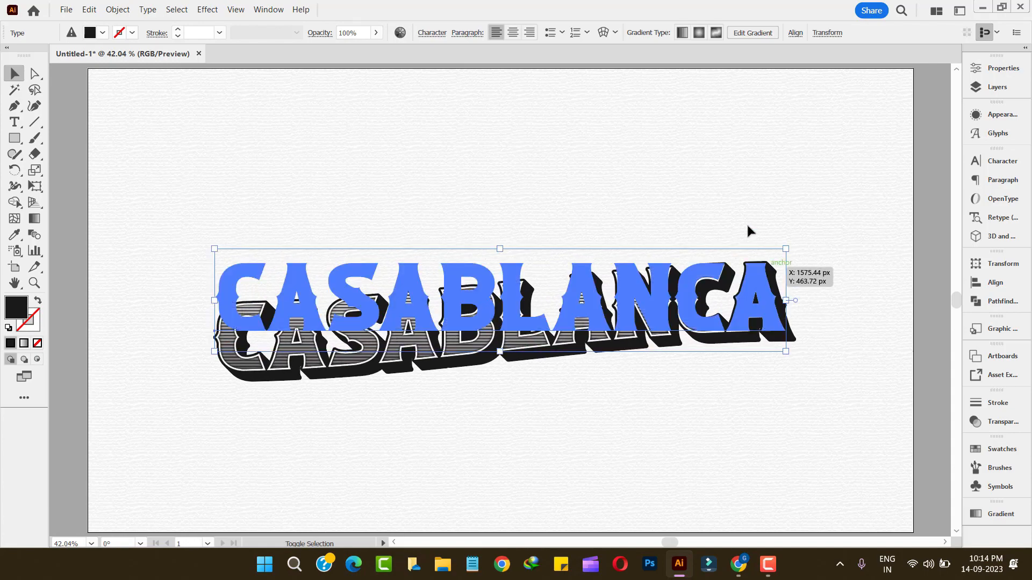
- Centre the text's paragraph alignment and align the text object horizontally to the centre of the artboard
click(512, 33)
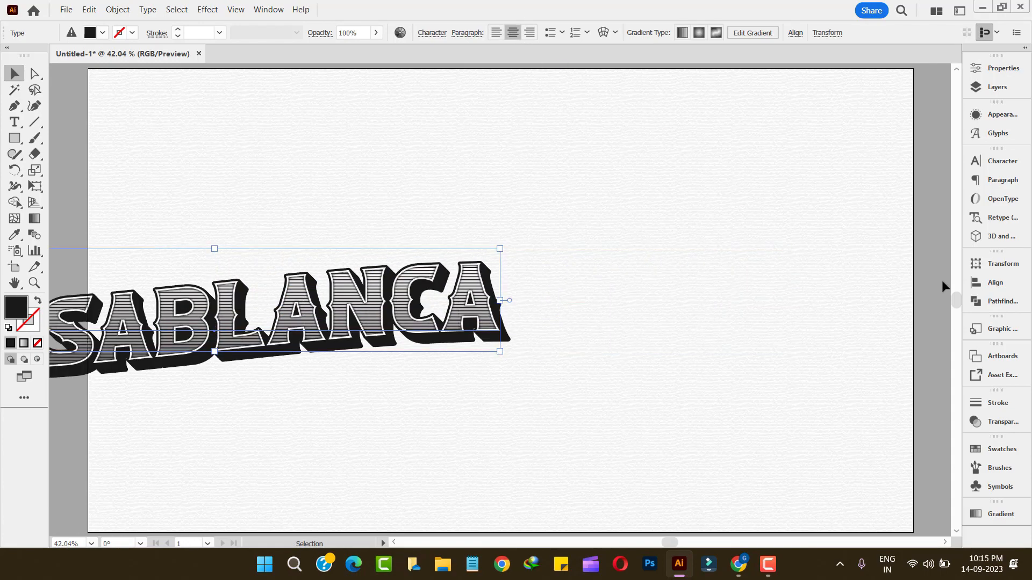
click(995, 282)
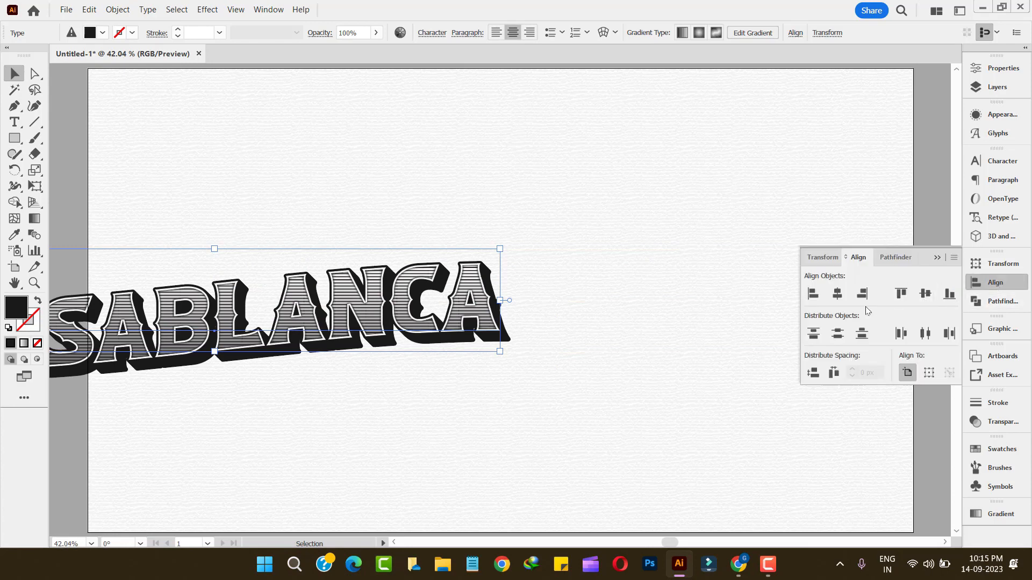
click(837, 293)
click(995, 284)
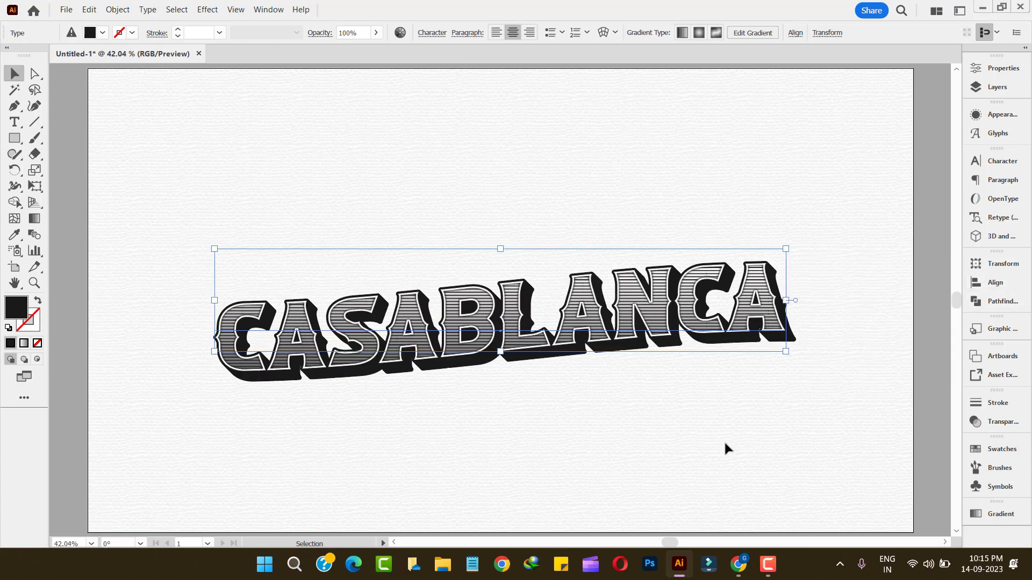
click(726, 449)
- Move the CASABLANCA text straight up slightly so that it sits vertically centred on the artboard
click(91, 544)
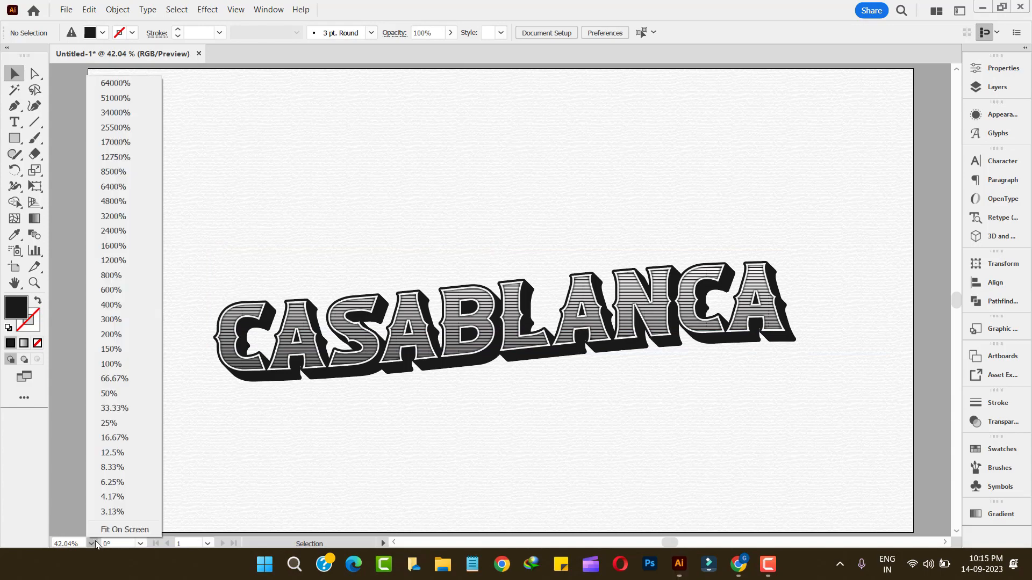
click(91, 543)
drag(488, 337, 487, 309)
click(497, 379)
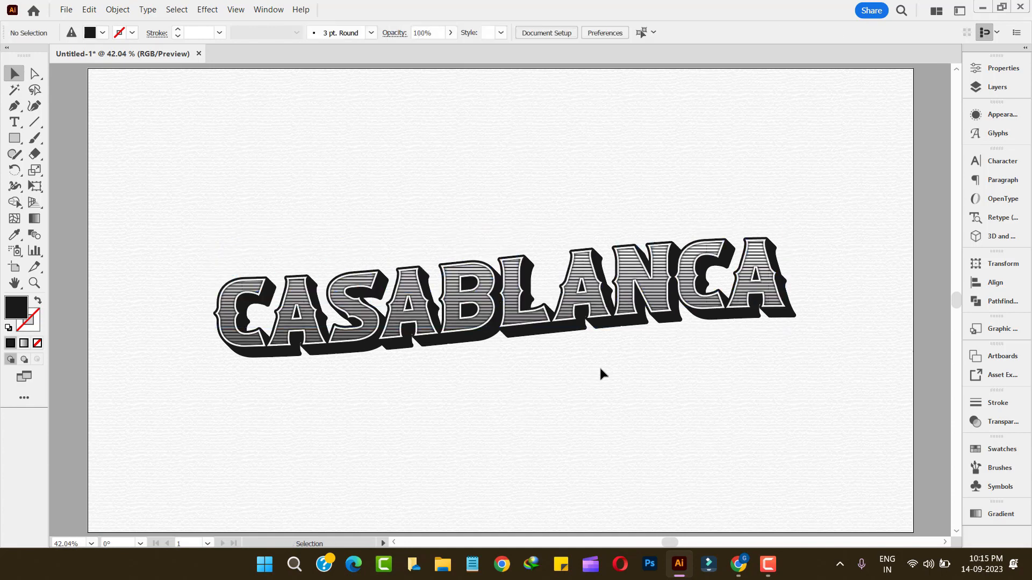
- Set the angle of the text's gradient fill to -86° so that it follows the rising letters
click(586, 318)
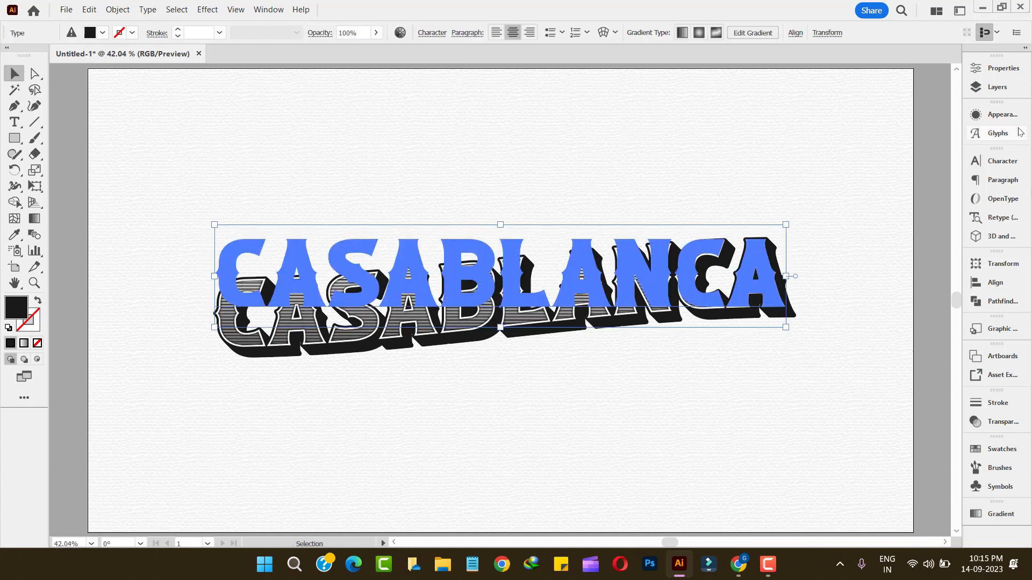
click(997, 115)
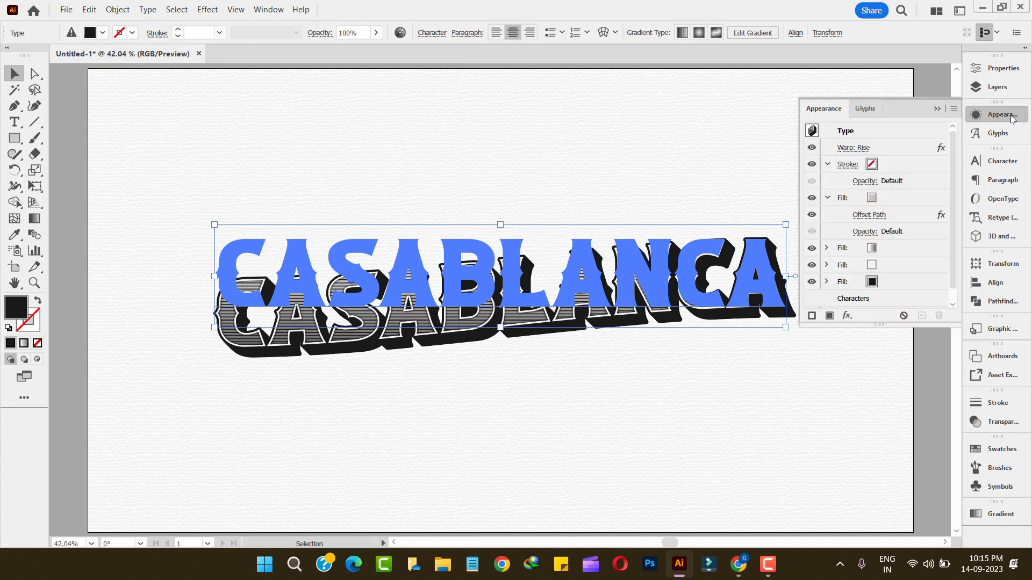
click(908, 248)
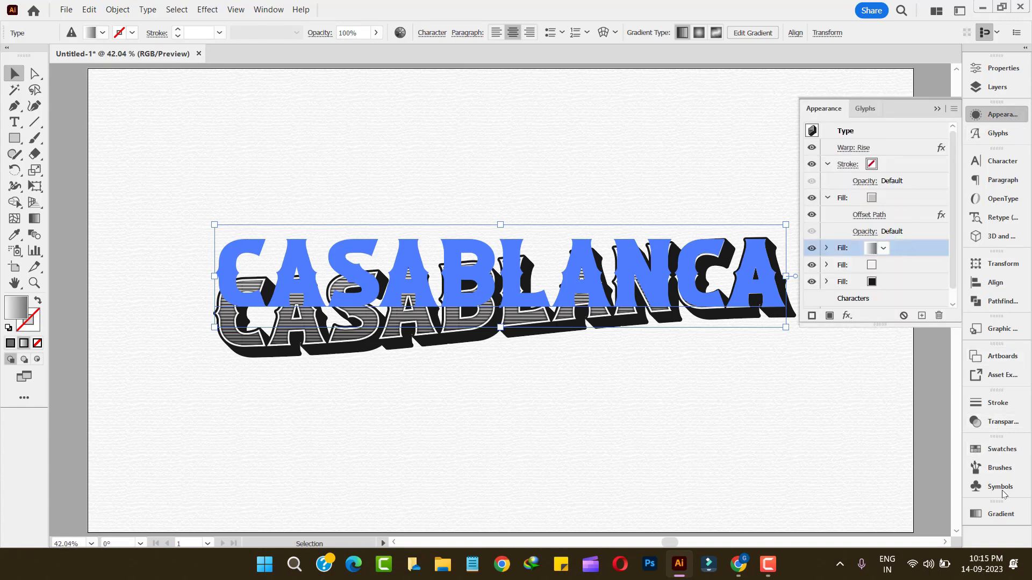
click(1000, 515)
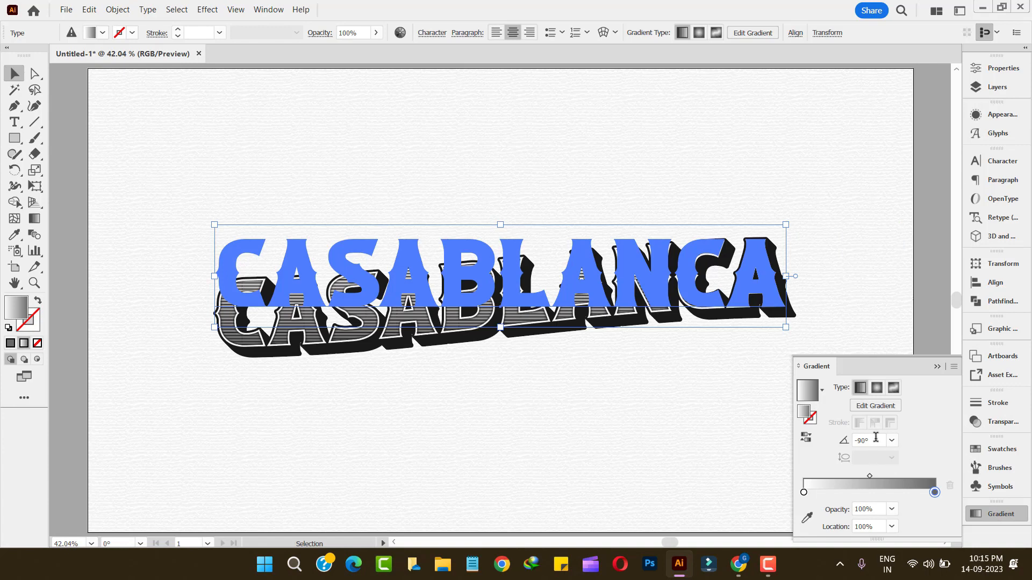
click(868, 440)
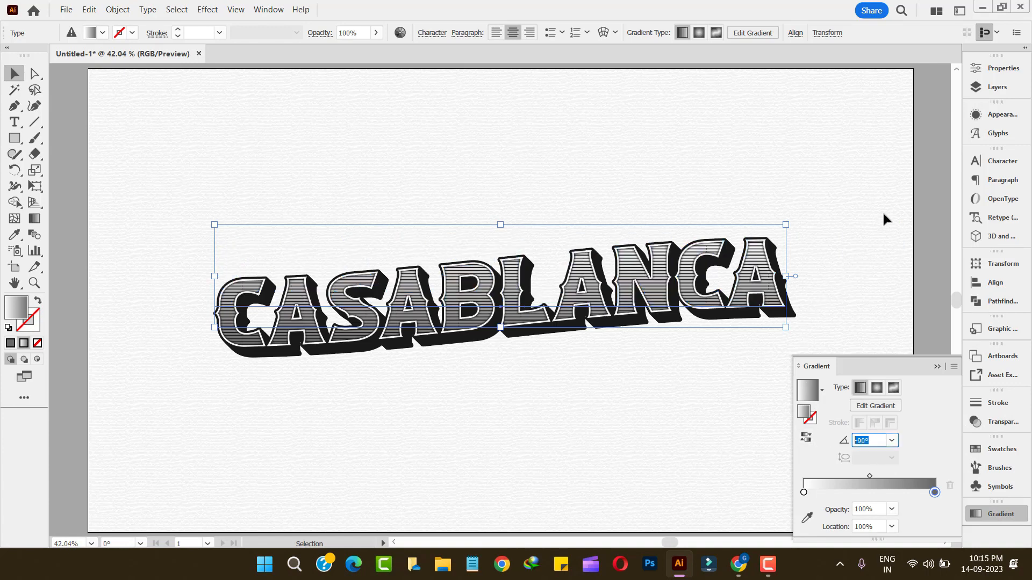
key(Up)
key(Up)
key(Up)
key(Up)
key(Up)
key(Up)
key(Up)
key(Up)
key(Up)
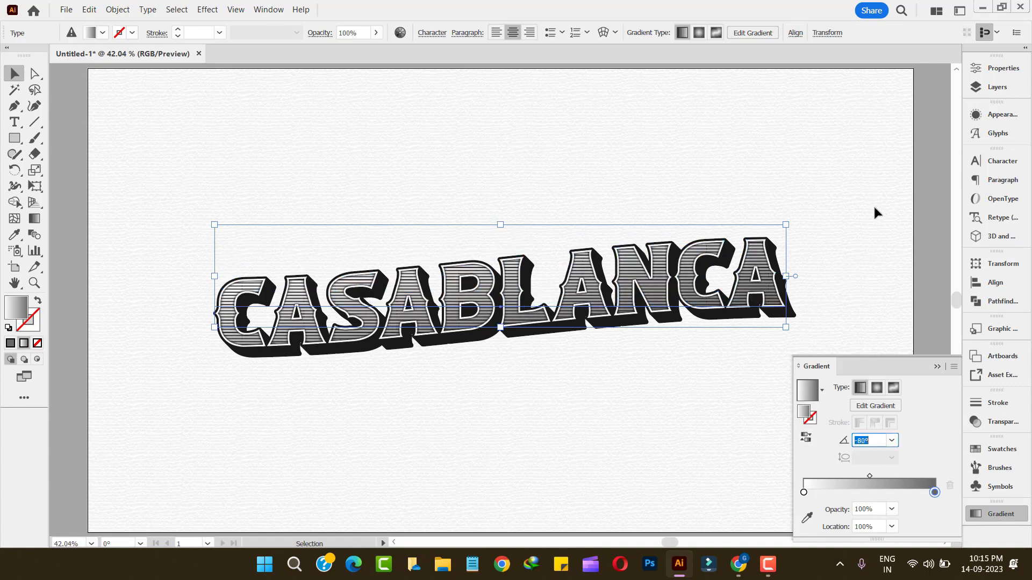
key(Down)
key(Down)
key(Down)
key(Down)
key(Down)
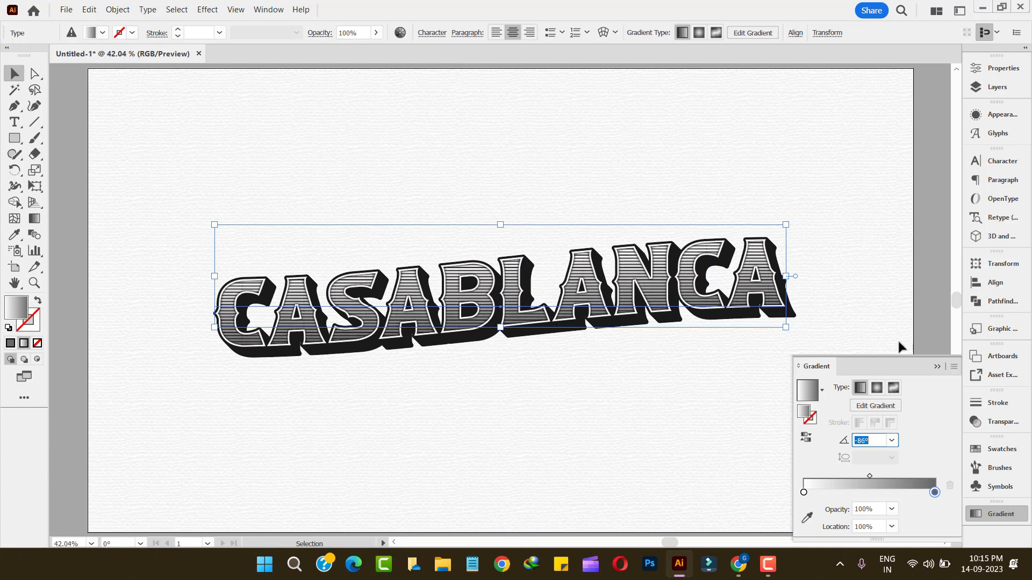
- Darken the end stop of the text's gradient with a dark grey swatch and deselect the text
double_click(934, 493)
click(817, 374)
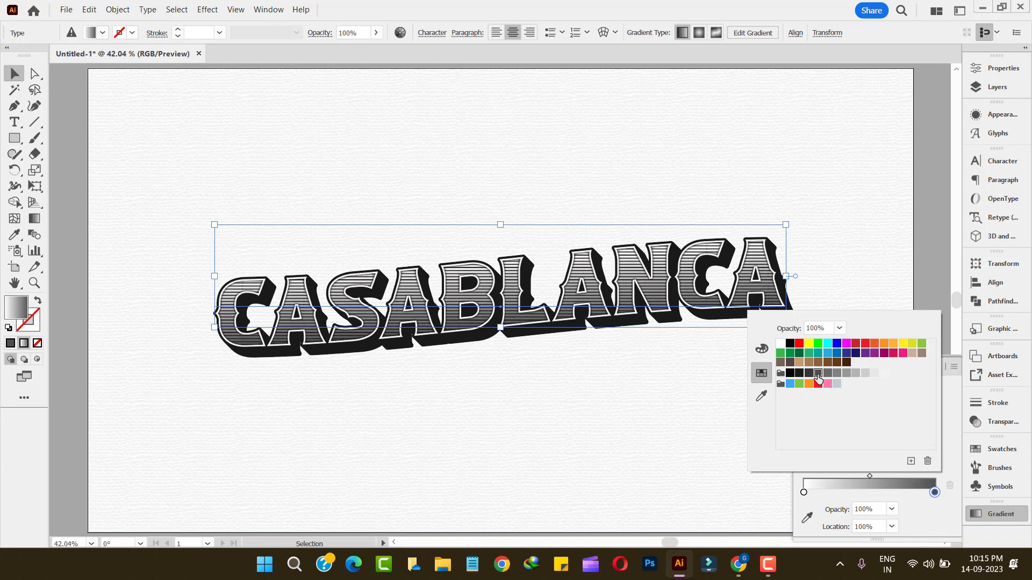
click(808, 373)
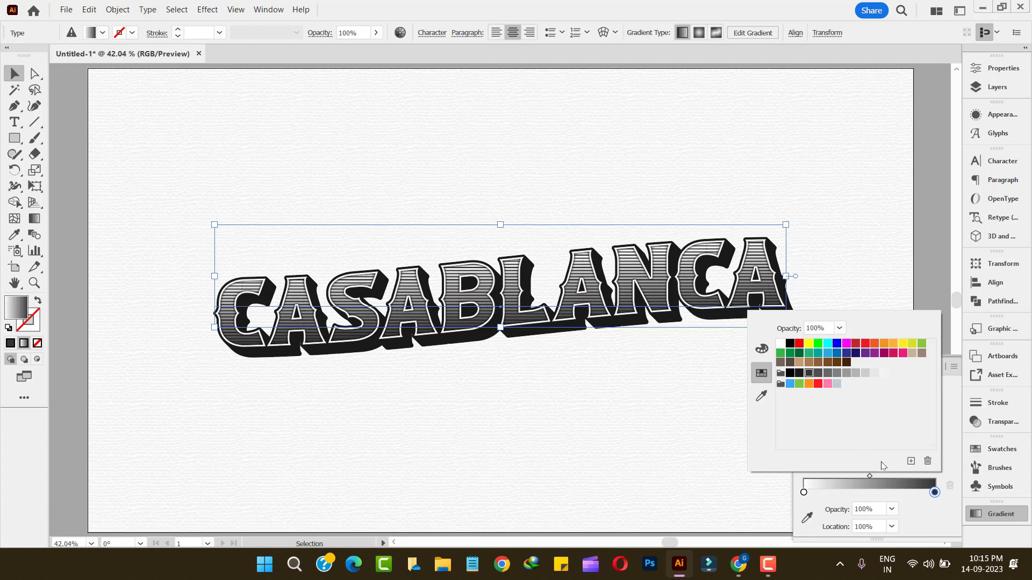
click(935, 510)
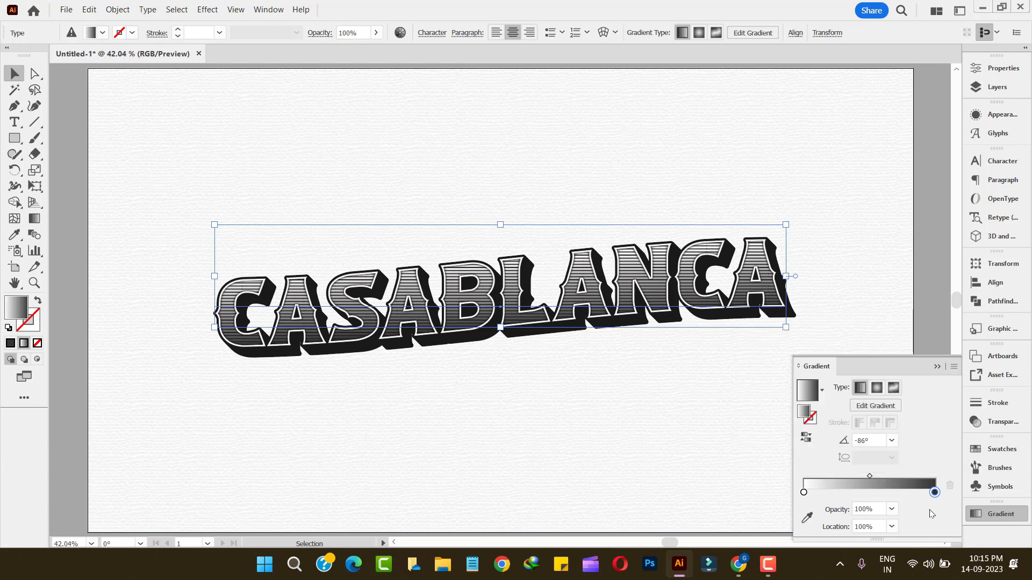
click(1000, 514)
click(783, 424)
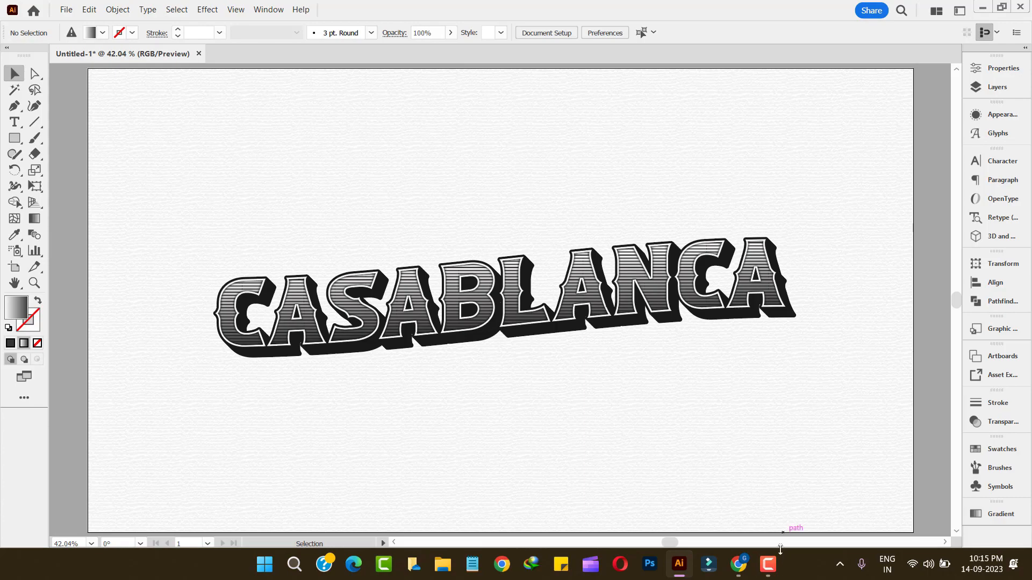
click(768, 563)
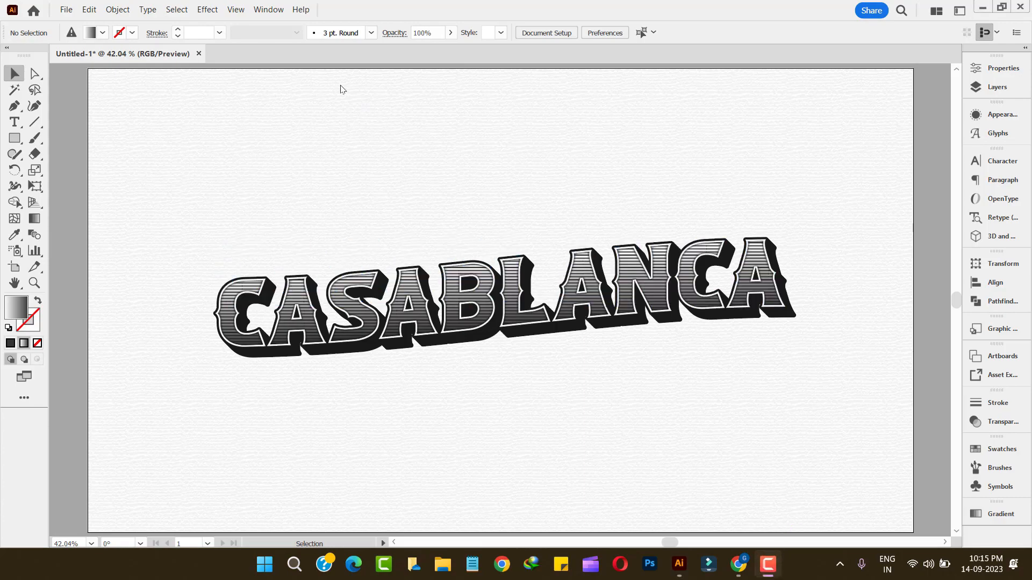